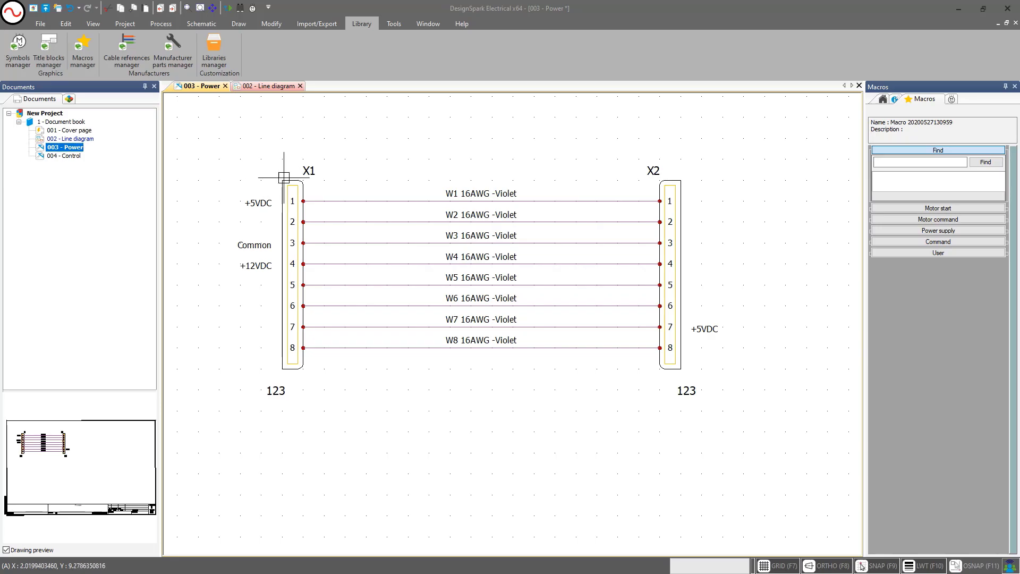
- Try to drag the selected X1–X2 cable assembly into the Macros palette
{"action": "left_click", "coordinate": [284, 178]}
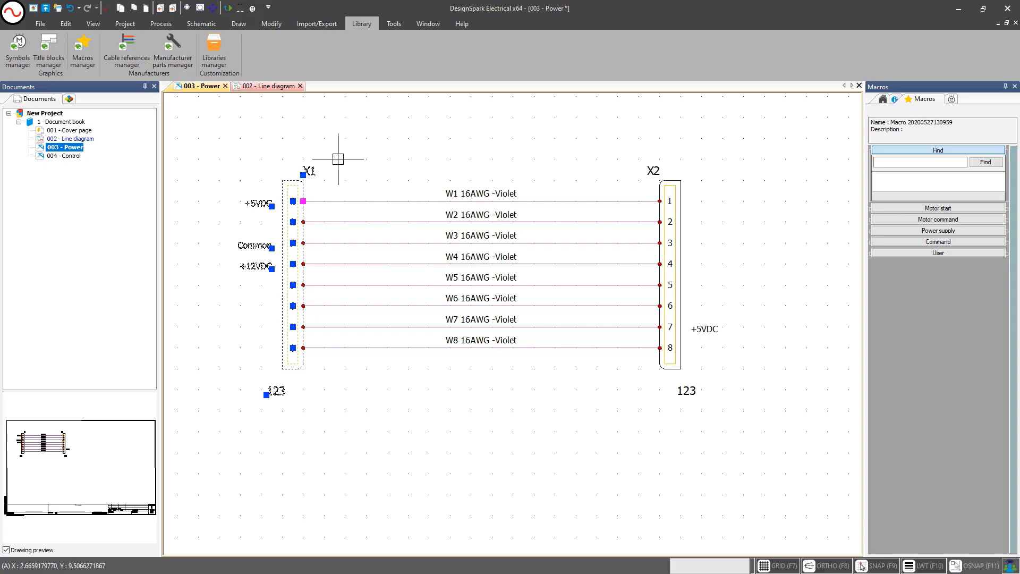
{"action": "key", "text": "Escape"}
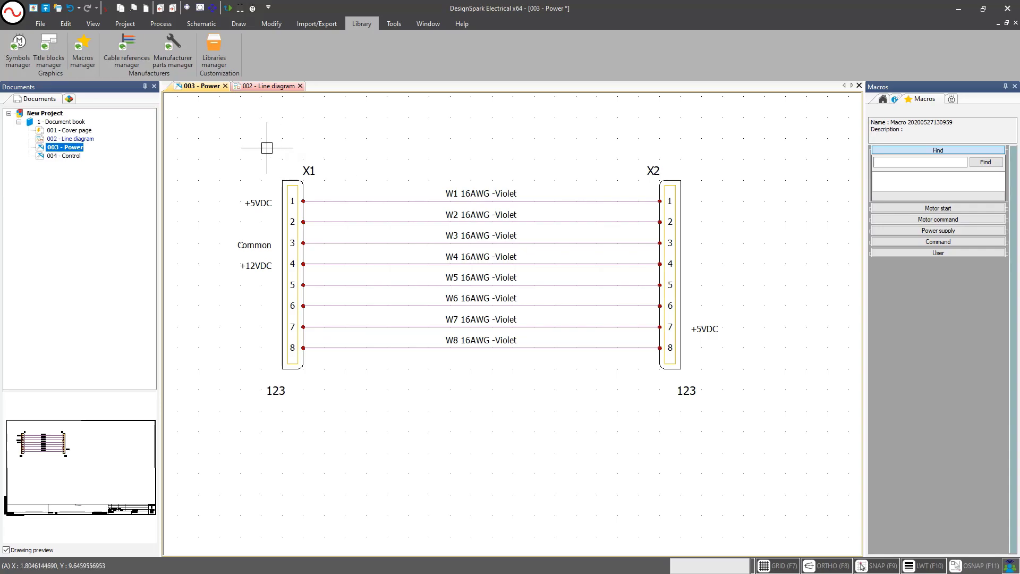
{"action": "left_click_drag", "start_coordinate": [220, 136], "coordinate": [728, 415]}
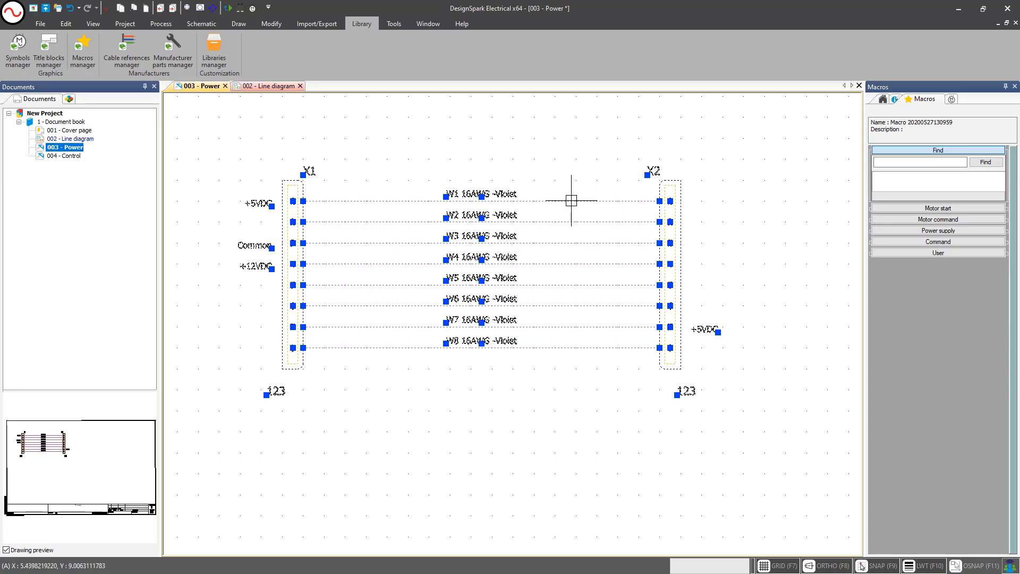
{"action": "left_click_drag", "start_coordinate": [572, 200], "coordinate": [910, 185]}
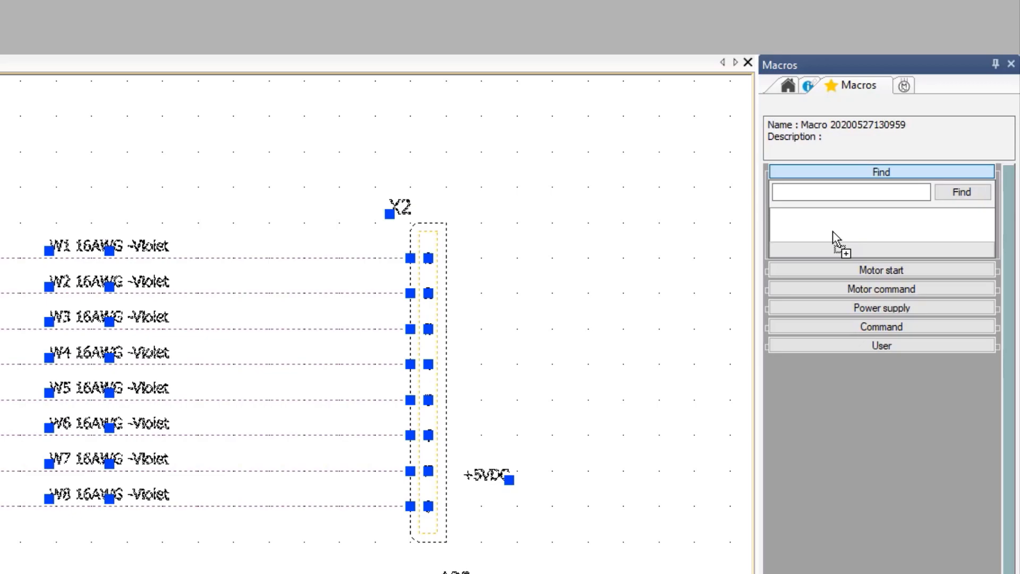
{"action": "left_click_drag", "start_coordinate": [833, 231], "coordinate": [834, 231]}
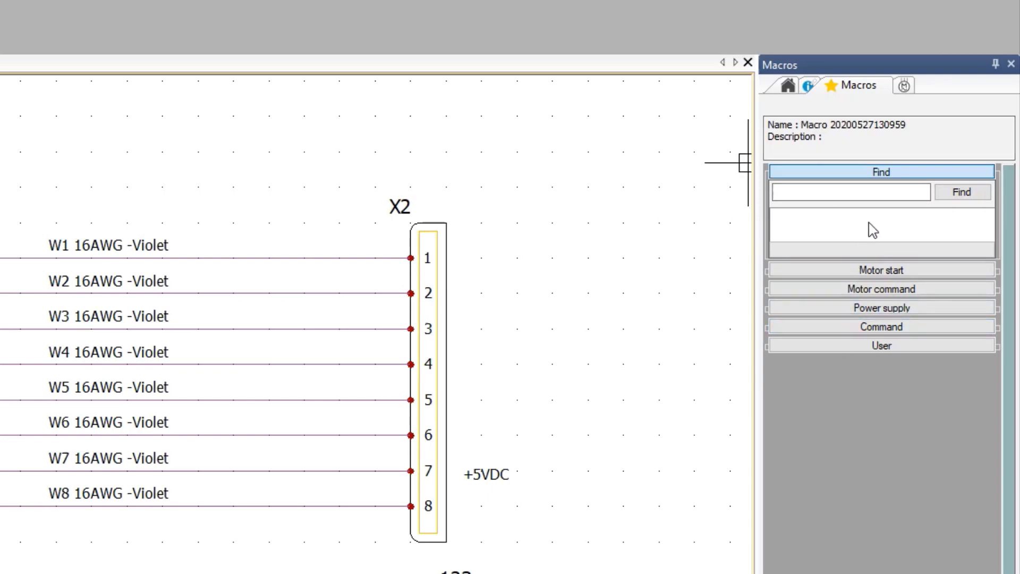
- Browse the existing macro palette groups: Find, Motor start, Motor command, Power supply, Command and User
{"action": "left_click", "coordinate": [874, 194]}
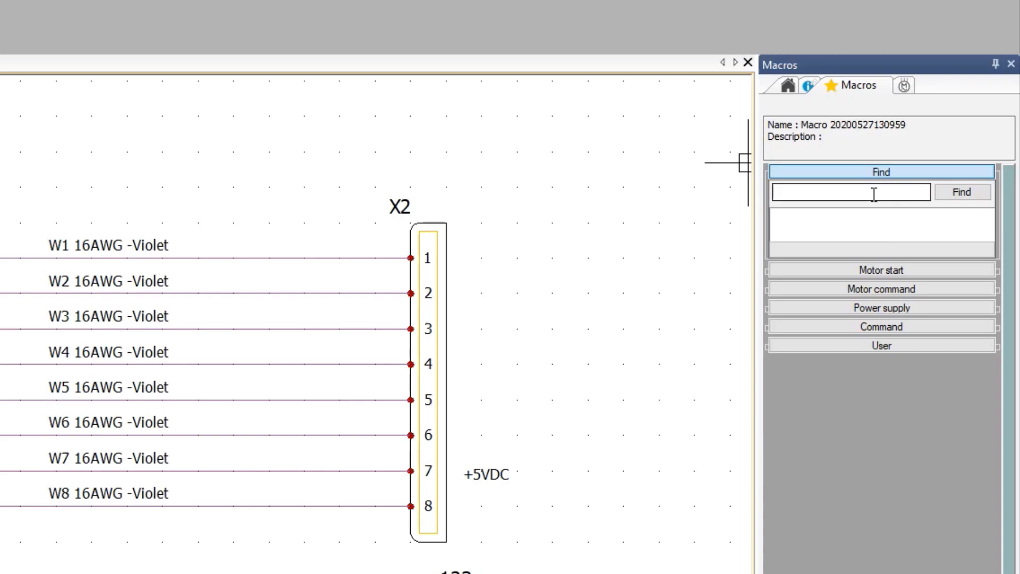
{"action": "left_click", "coordinate": [874, 194]}
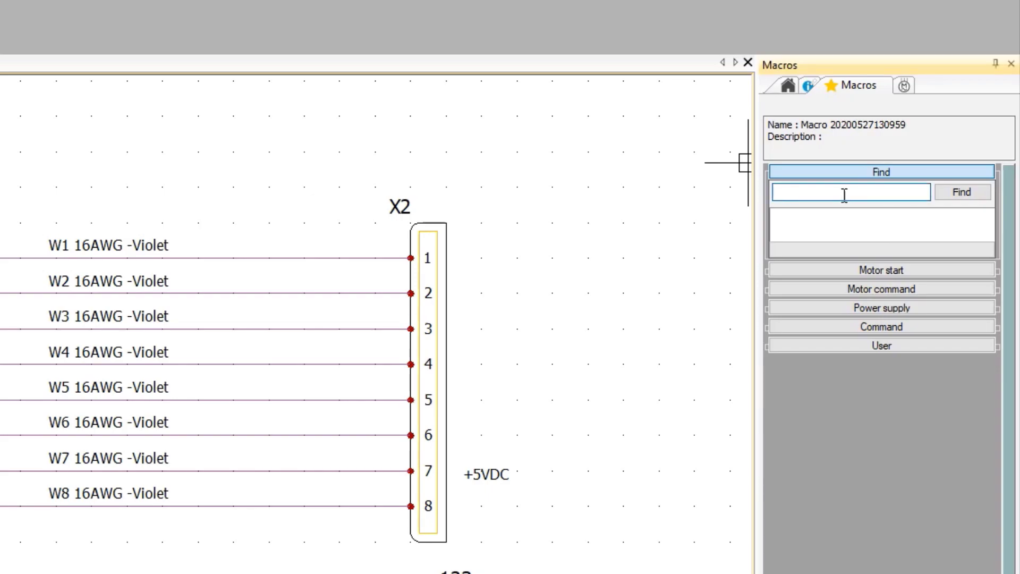
{"action": "left_click", "coordinate": [856, 270]}
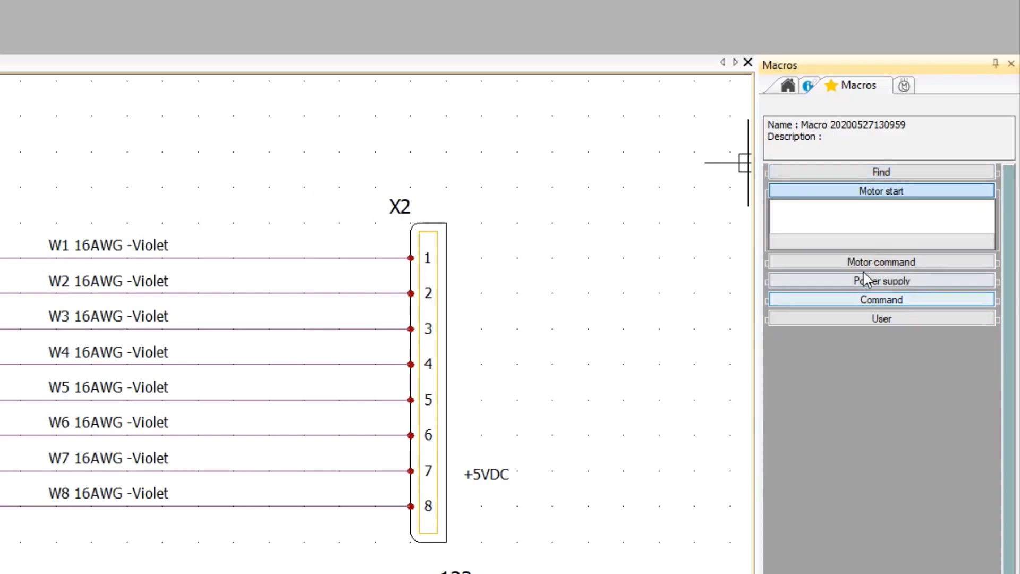
{"action": "left_click", "coordinate": [860, 264]}
{"action": "left_click", "coordinate": [859, 283]}
{"action": "left_click", "coordinate": [858, 301]}
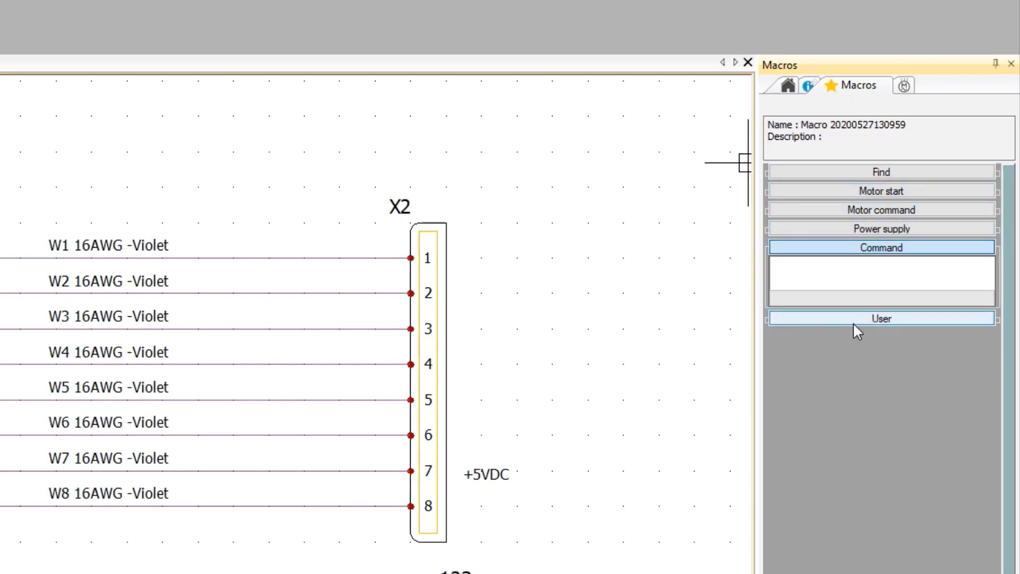
{"action": "left_click", "coordinate": [853, 322]}
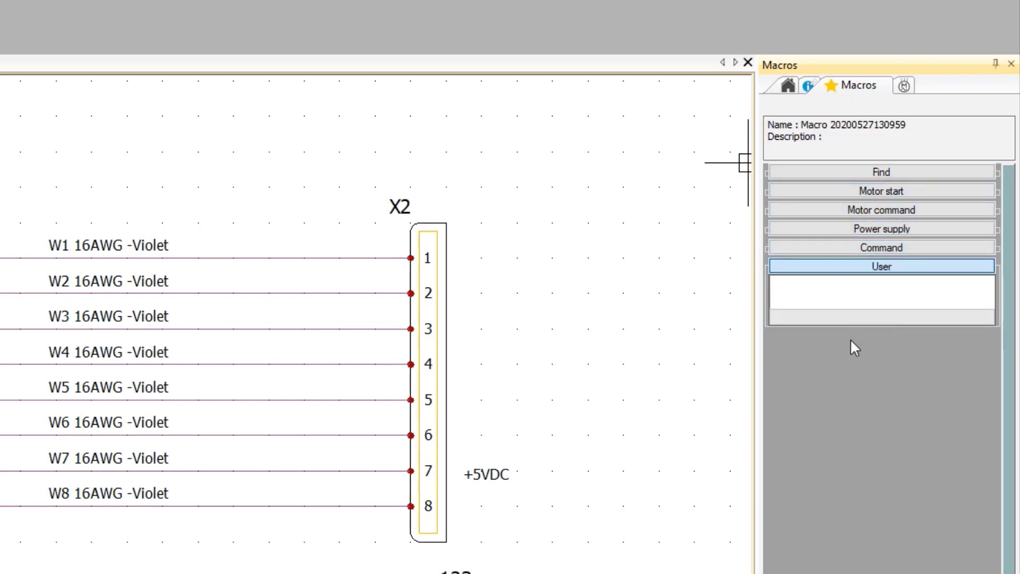
- Add a new macro palette group named Cable Assemblies
{"action": "right_click", "coordinate": [851, 339]}
{"action": "left_click", "coordinate": [893, 352]}
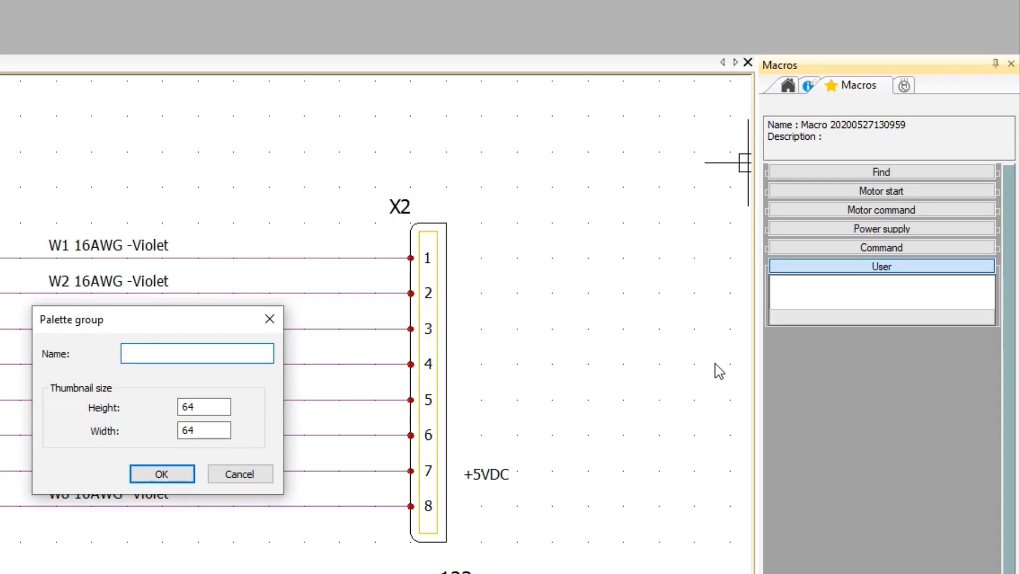
{"action": "type", "text": "Cable Assemblies"}
{"action": "key", "text": "Return"}
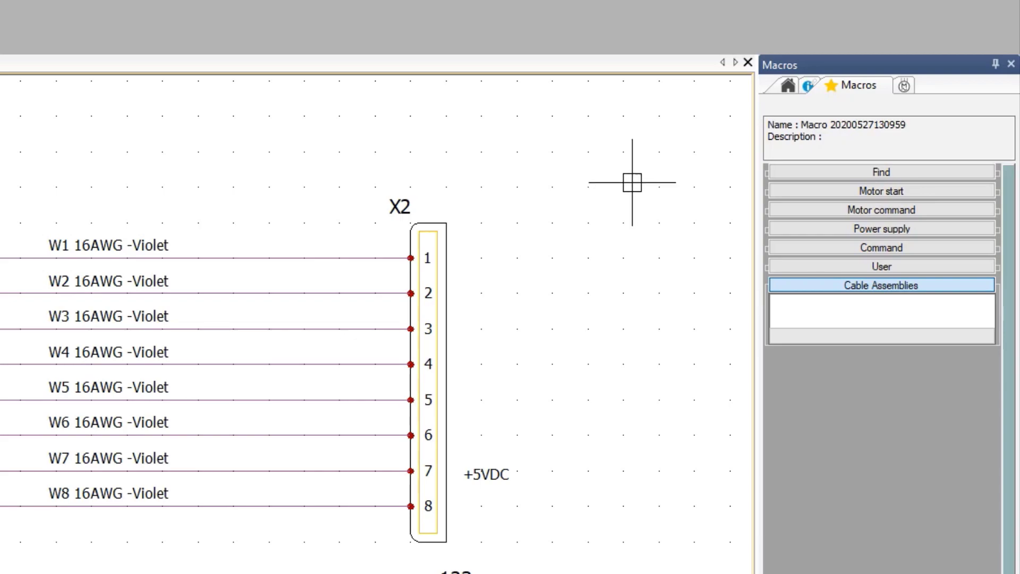
- Add another macro palette group named Connectors
{"action": "right_click", "coordinate": [893, 369]}
{"action": "left_click", "coordinate": [918, 377]}
{"action": "type", "text": "Connect"}
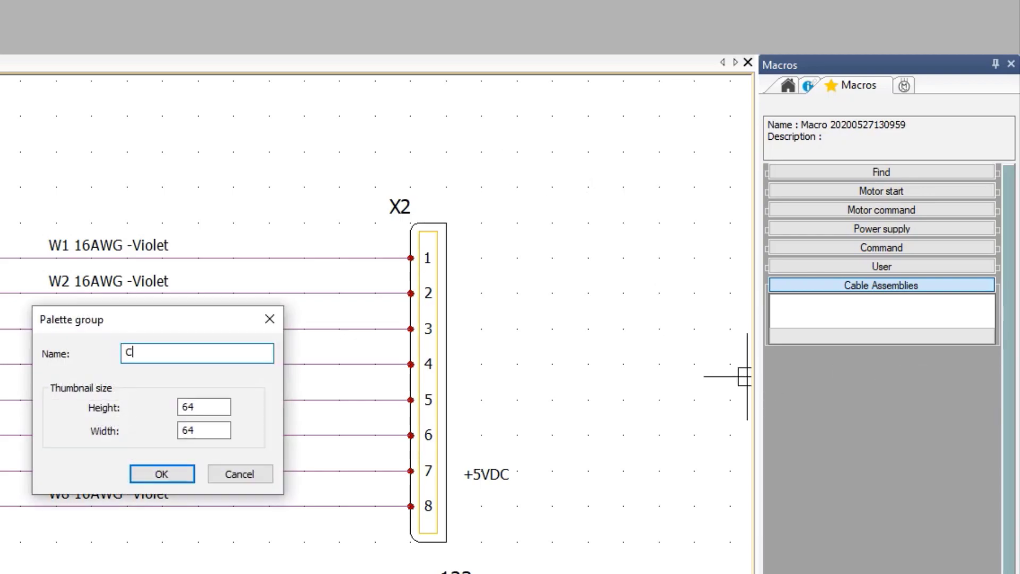
{"action": "key", "text": "Return"}
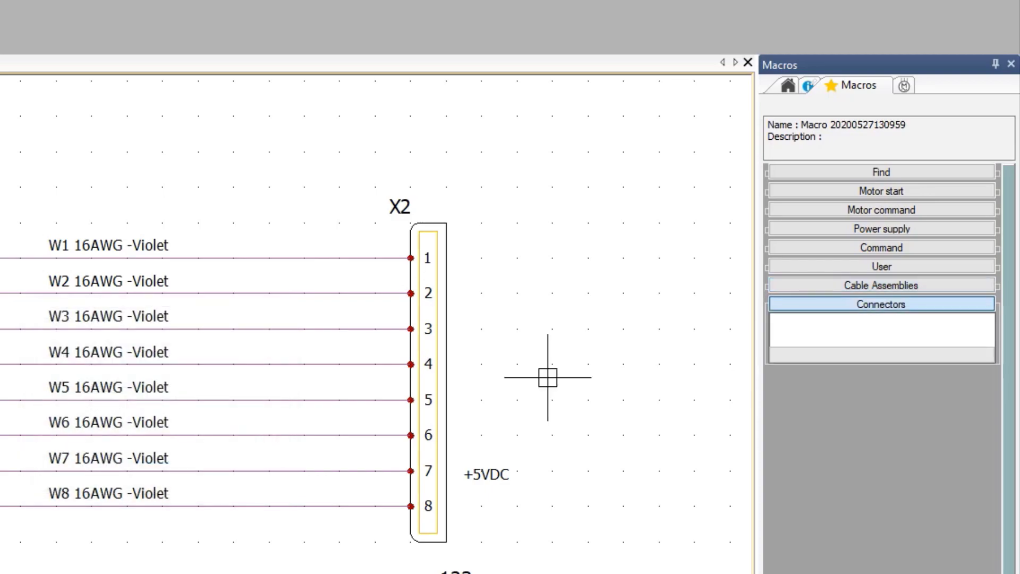
- Create a macro from connector X2 in the Connectors group and name it Connector 1
{"action": "left_click", "coordinate": [437, 217]}
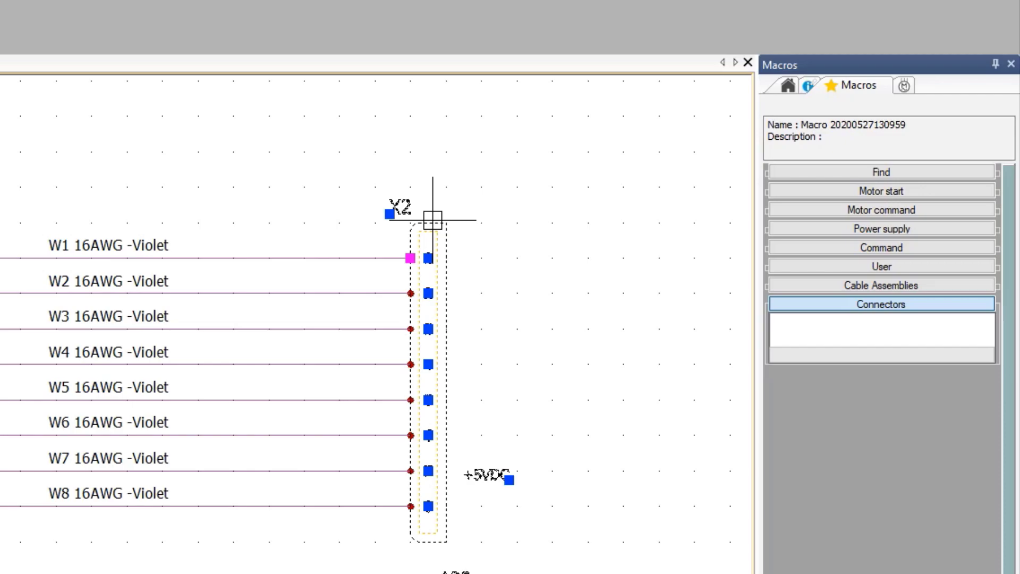
{"action": "left_click_drag", "start_coordinate": [432, 220], "coordinate": [817, 336]}
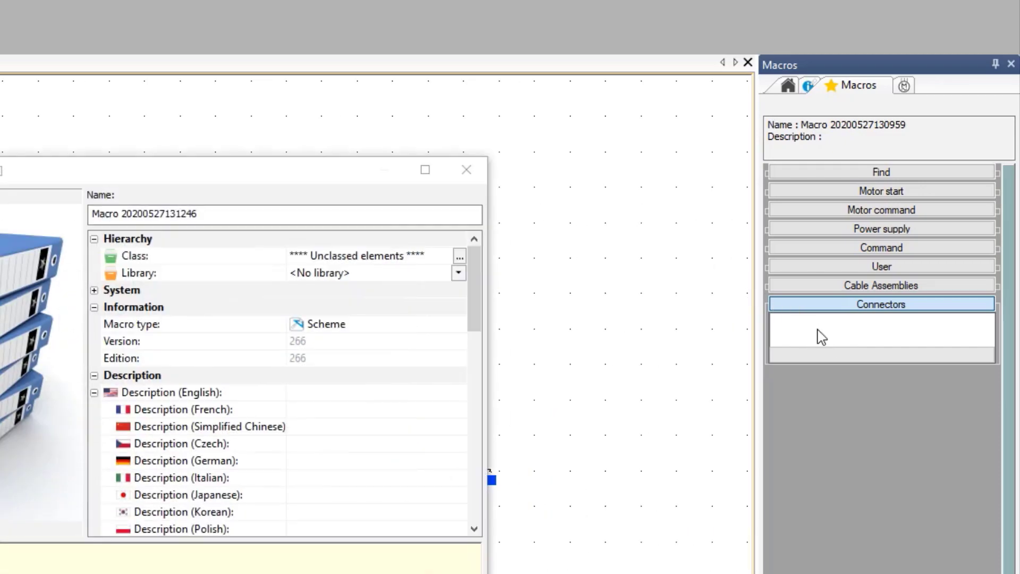
{"action": "double_click", "coordinate": [221, 218]}
{"action": "left_click_drag", "start_coordinate": [220, 215], "coordinate": [95, 213]}
{"action": "type", "text": "M"}
{"action": "key", "text": "BackSpace"}
{"action": "type", "text": "Connector1"}
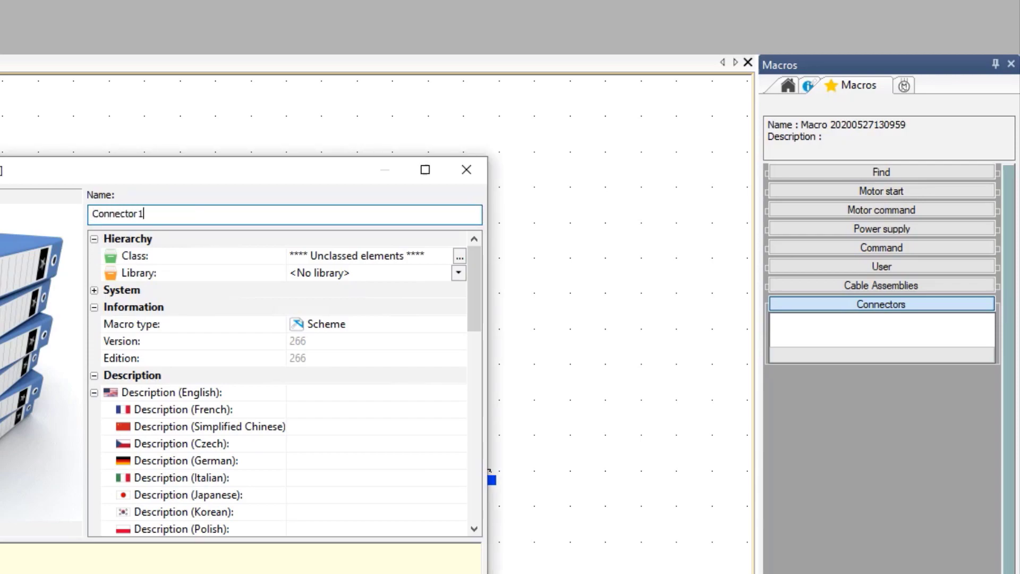
{"action": "key", "text": "Return"}
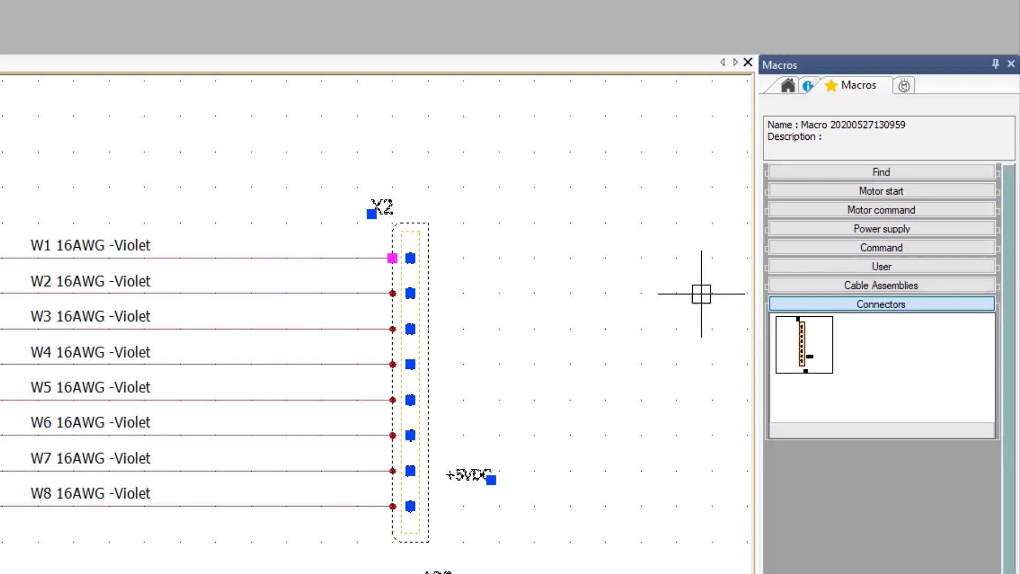
- Create a macro from the whole X1–X2 cable assembly in the Cable Assemblies group, named Cable Assembly 001
{"action": "left_click", "coordinate": [812, 287]}
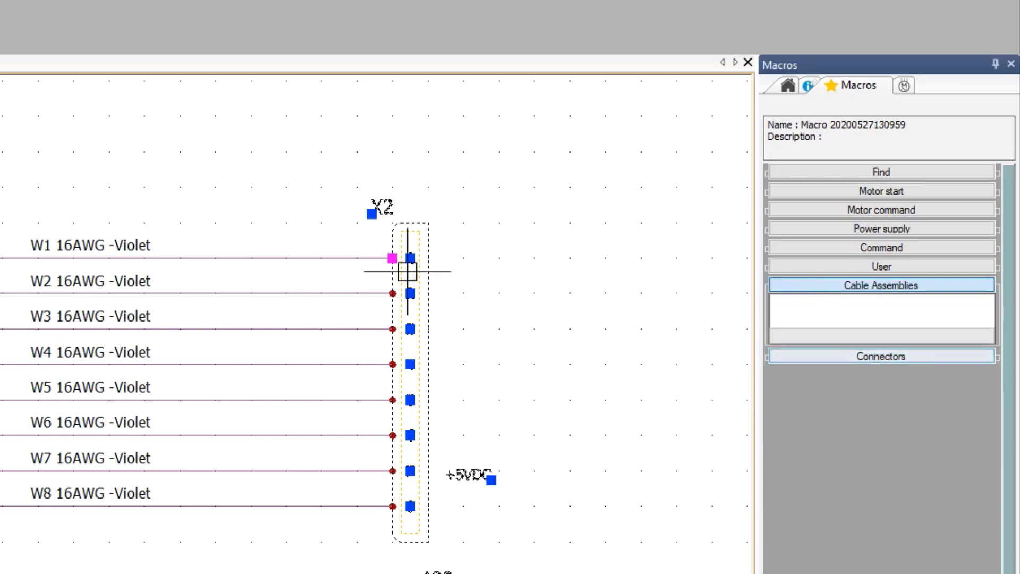
{"action": "key", "text": "Escape"}
{"action": "mouse_move", "coordinate": [0, 170]}
{"action": "left_mouse_down"}
{"action": "mouse_move", "coordinate": [194, 360]}
{"action": "mouse_move", "coordinate": [538, 573]}
{"action": "mouse_move", "coordinate": [555, 573]}
{"action": "left_mouse_up"}
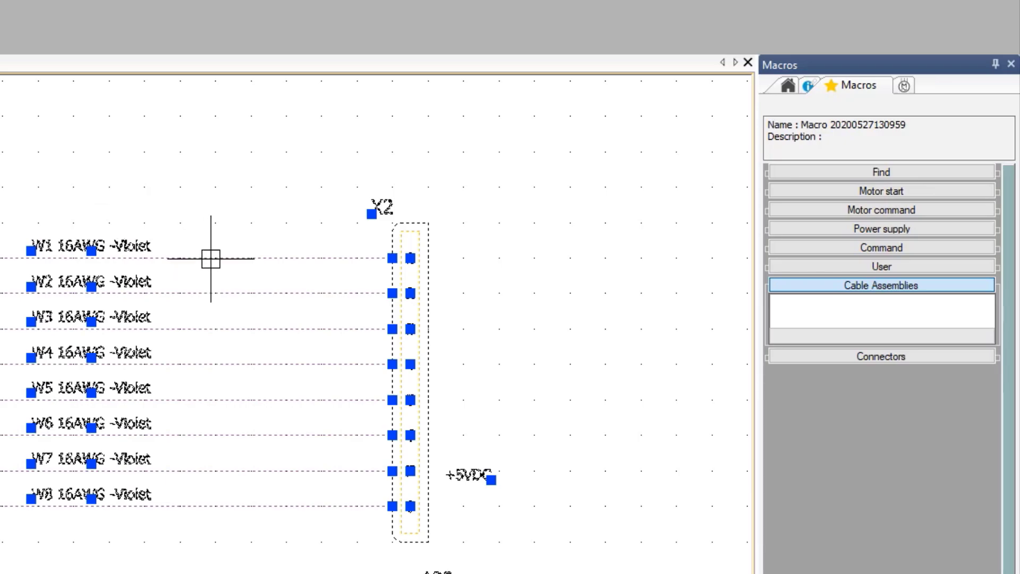
{"action": "mouse_move", "coordinate": [211, 257]}
{"action": "left_mouse_down"}
{"action": "mouse_move", "coordinate": [298, 204]}
{"action": "mouse_move", "coordinate": [381, 189]}
{"action": "mouse_move", "coordinate": [747, 305]}
{"action": "mouse_move", "coordinate": [816, 317]}
{"action": "mouse_move", "coordinate": [829, 309]}
{"action": "left_mouse_up"}
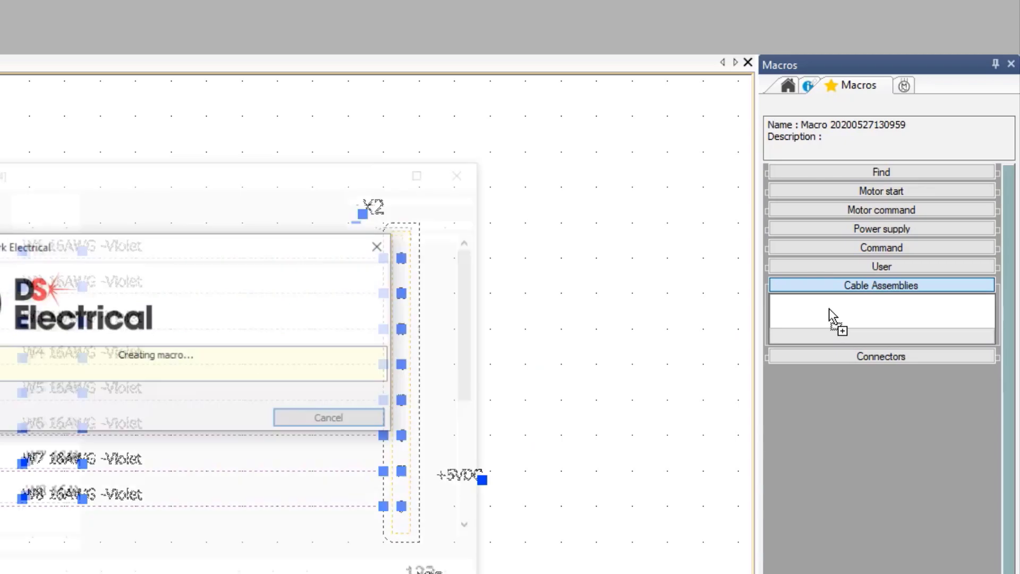
{"action": "left_click_drag", "start_coordinate": [220, 211], "coordinate": [63, 215]}
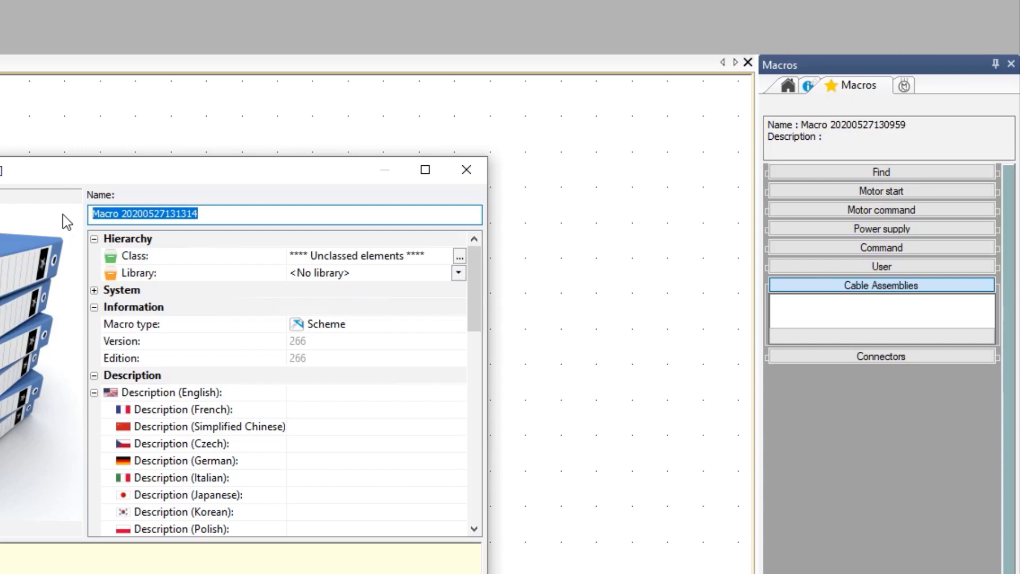
{"action": "type", "text": "Cable Assem"}
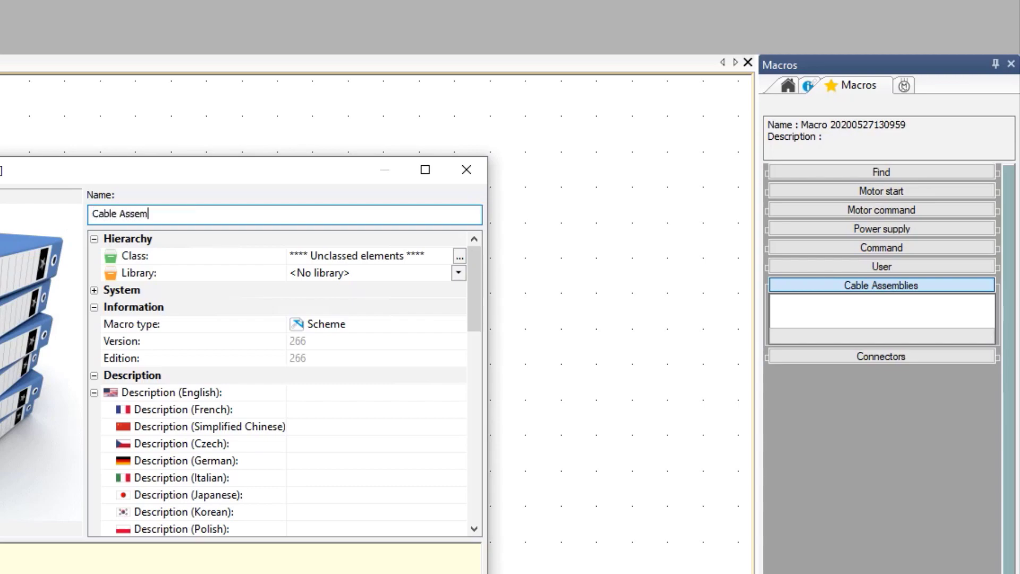
{"action": "type", "text": "bly 001"}
{"action": "left_click", "coordinate": [65, 221]}
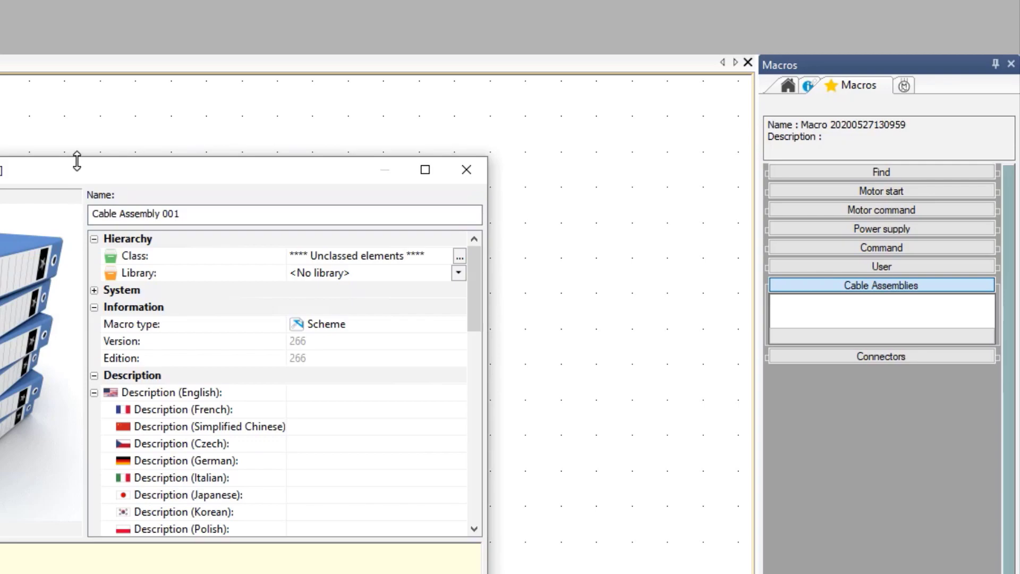
{"action": "left_click_drag", "start_coordinate": [86, 175], "coordinate": [128, 139]}
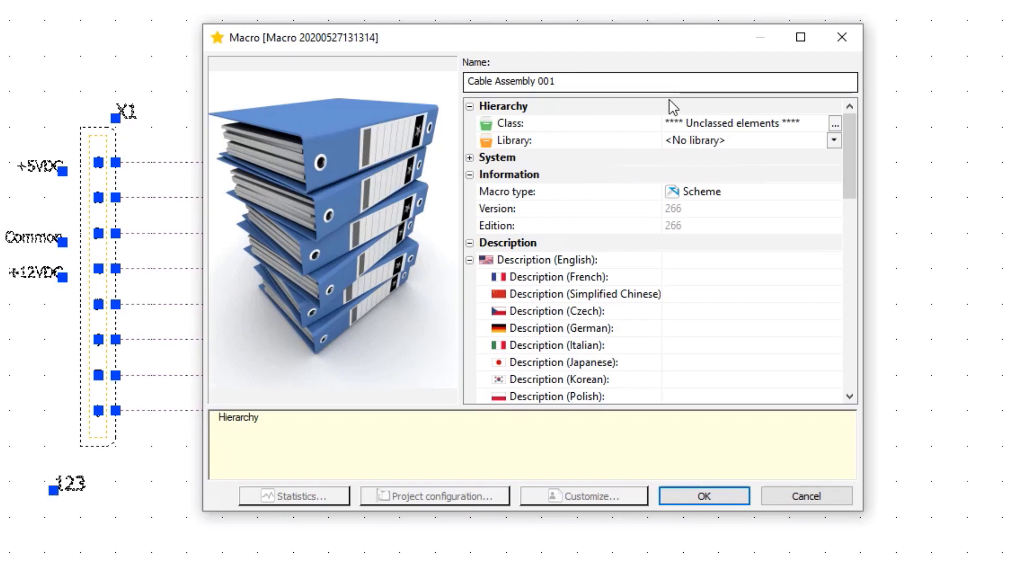
- Set the macro's class to Drawing automation and its library to USER - Objects created by user
{"action": "left_click", "coordinate": [725, 125]}
{"action": "left_click", "coordinate": [835, 125]}
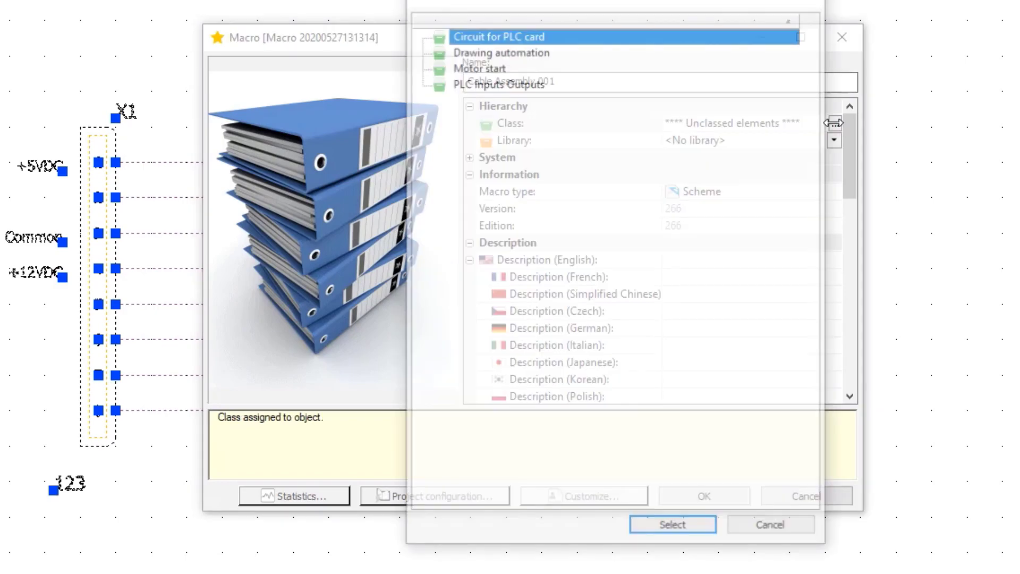
{"action": "left_click", "coordinate": [493, 52]}
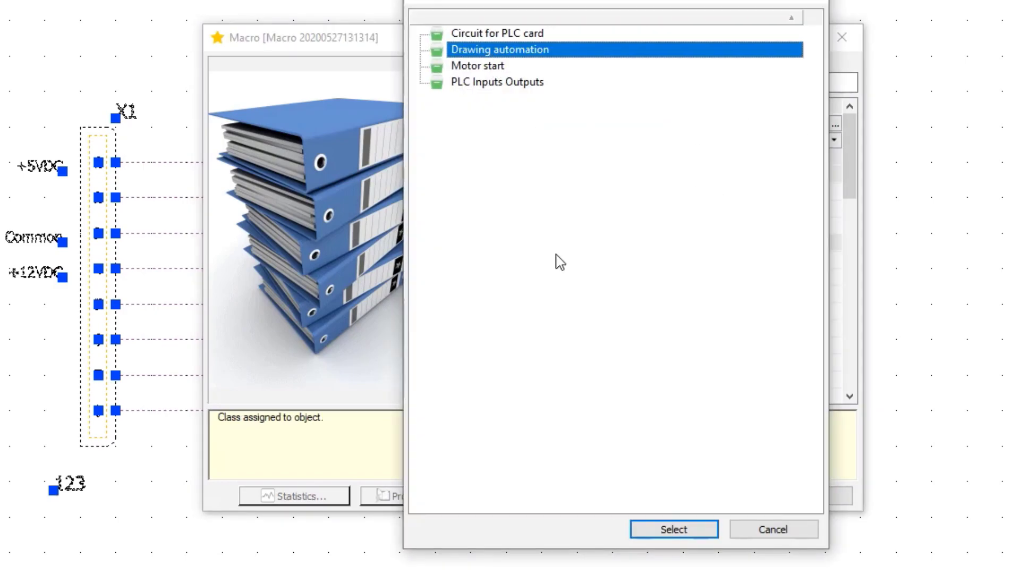
{"action": "left_click", "coordinate": [649, 527]}
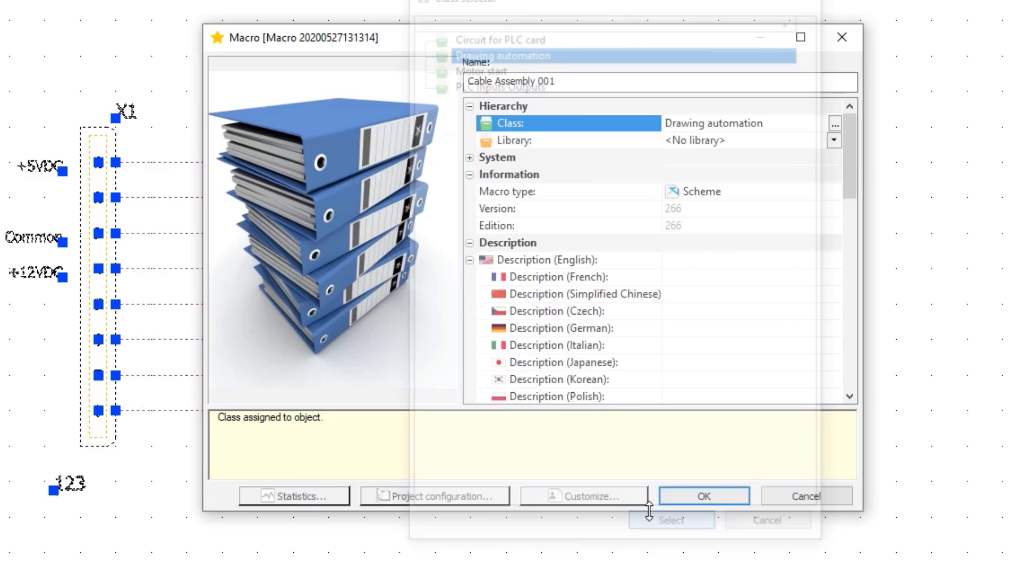
{"action": "left_click", "coordinate": [834, 140]}
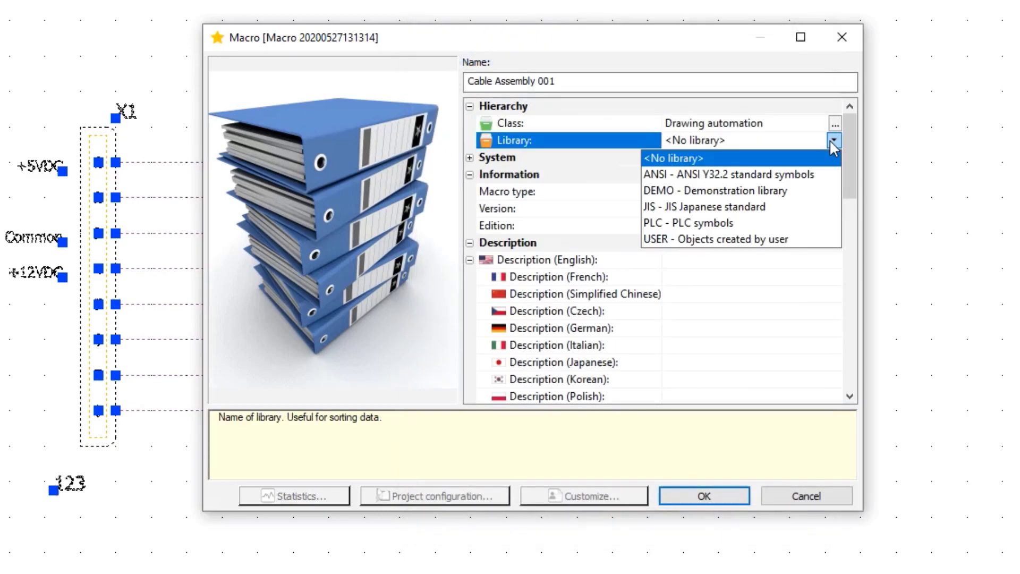
{"action": "left_click", "coordinate": [695, 240]}
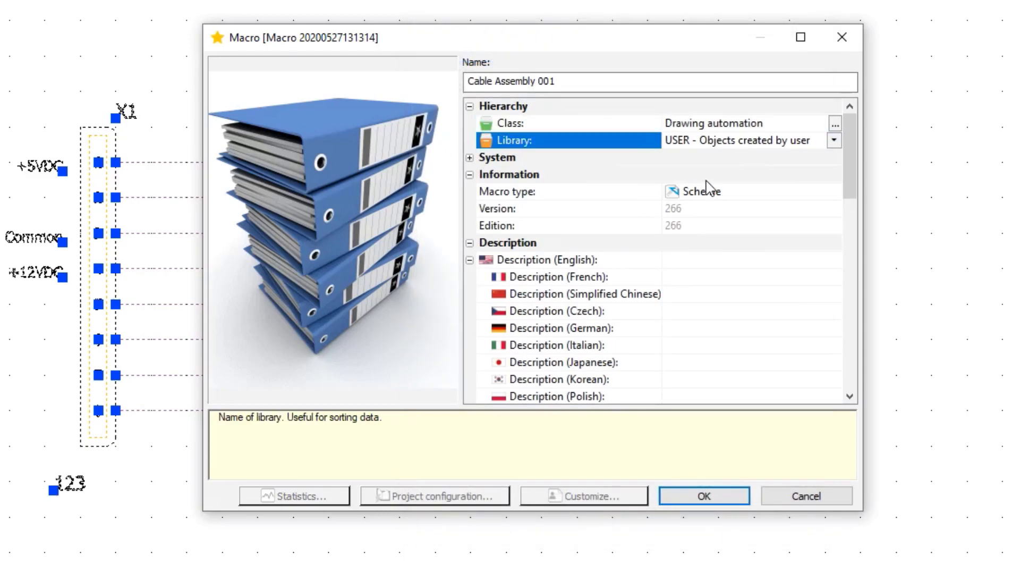
- Enter Cable Assembly as the macro's English description and confirm the macro
{"action": "left_click", "coordinate": [697, 259]}
{"action": "type", "text": "Cable Assembly"}
{"action": "key", "text": "Return"}
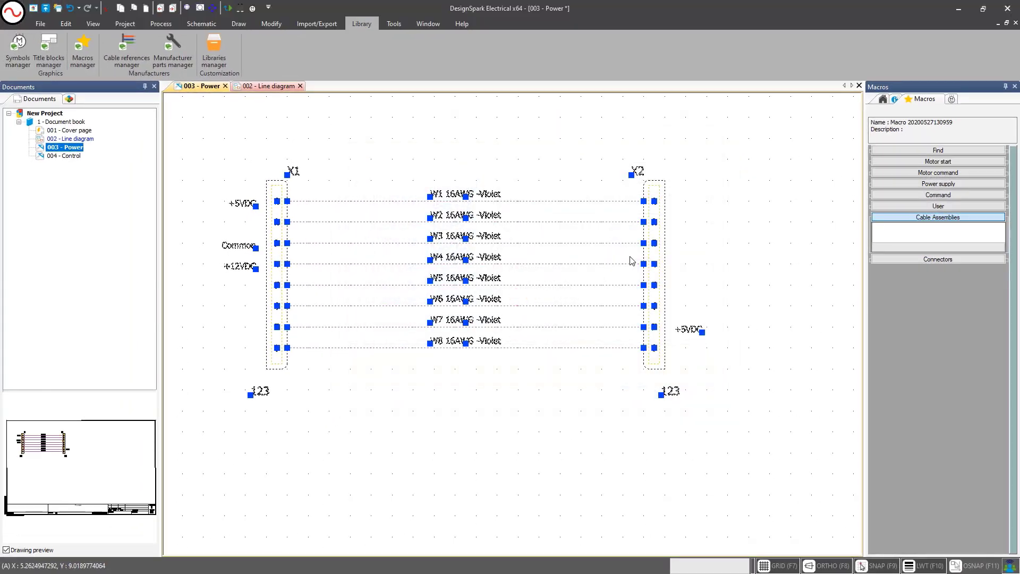
- Insert the Cable Assembly 001 macro onto the sheet below the original assembly, accepting the paste options
{"action": "key", "text": "Escape"}
{"action": "scroll", "coordinate": [736, 242], "scroll_direction": "down", "scroll_amount": 2}
{"action": "middle_click_drag", "start_coordinate": [741, 250], "coordinate": [596, 187]}
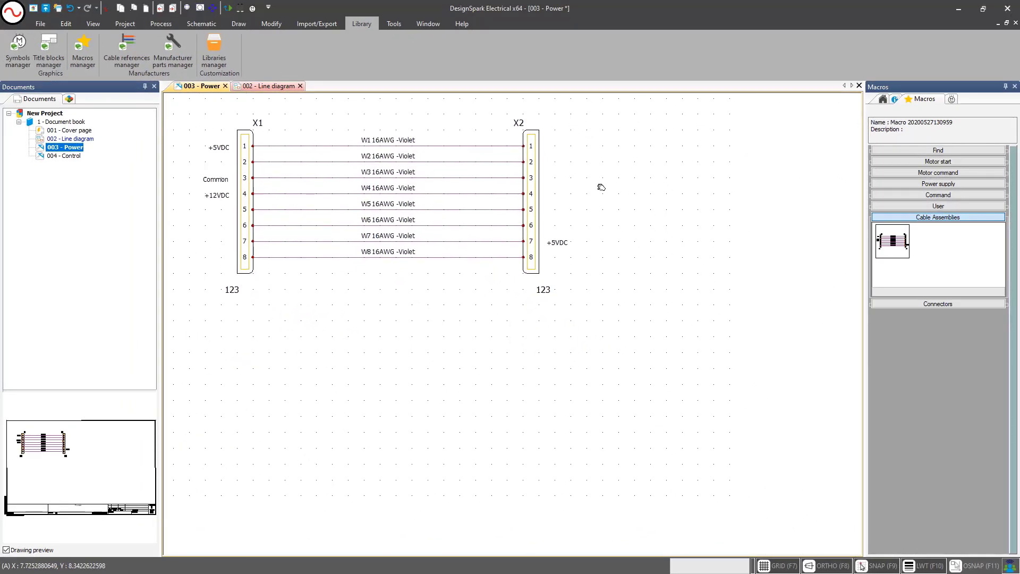
{"action": "scroll", "coordinate": [654, 198], "scroll_direction": "down", "scroll_amount": 3}
{"action": "left_click_drag", "start_coordinate": [767, 277], "coordinate": [403, 283]}
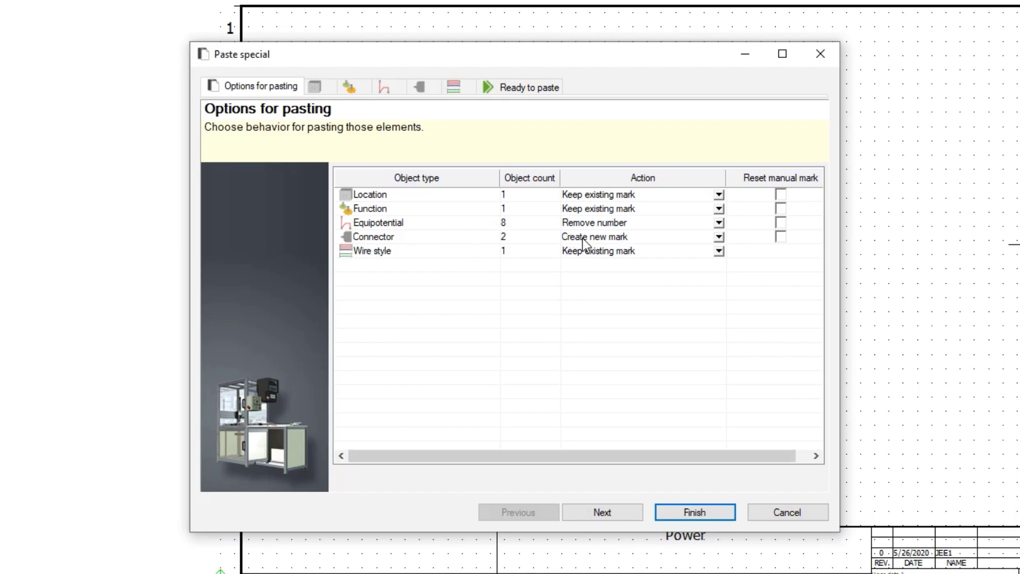
{"action": "left_click", "coordinate": [672, 508]}
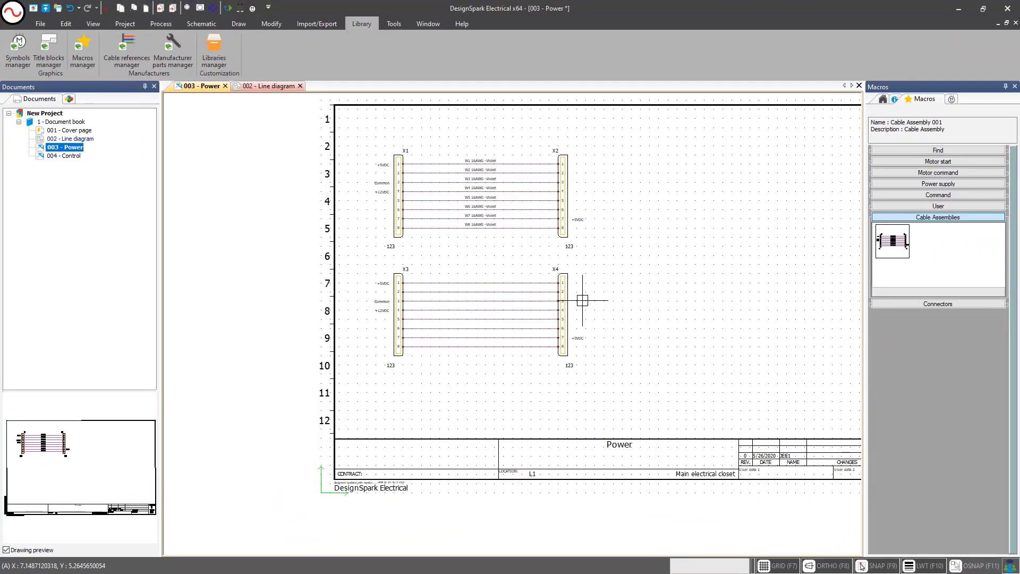
{"action": "scroll", "coordinate": [583, 301], "scroll_direction": "up", "scroll_amount": 5}
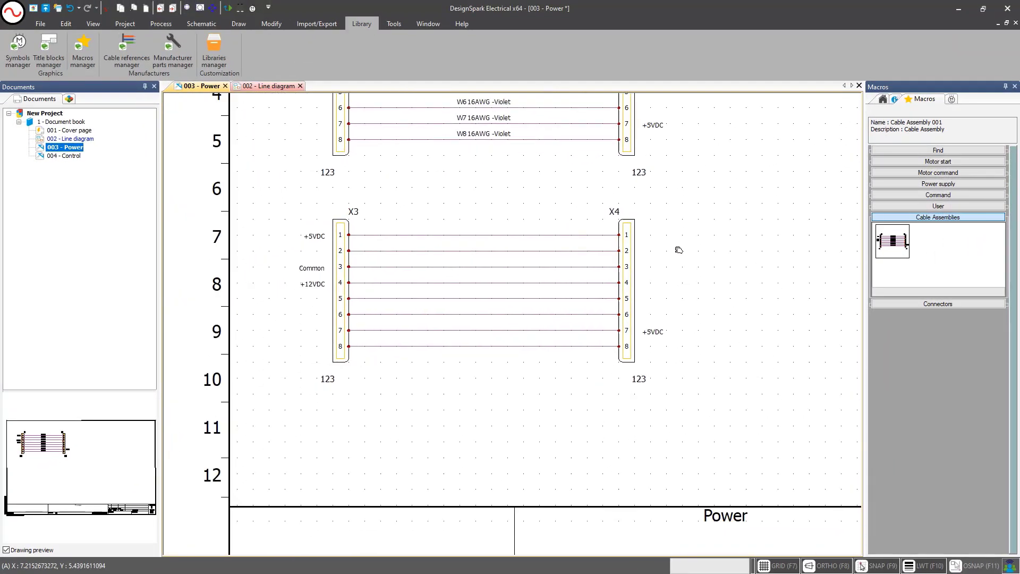
{"action": "scroll", "coordinate": [483, 189], "scroll_direction": "down", "scroll_amount": 3}
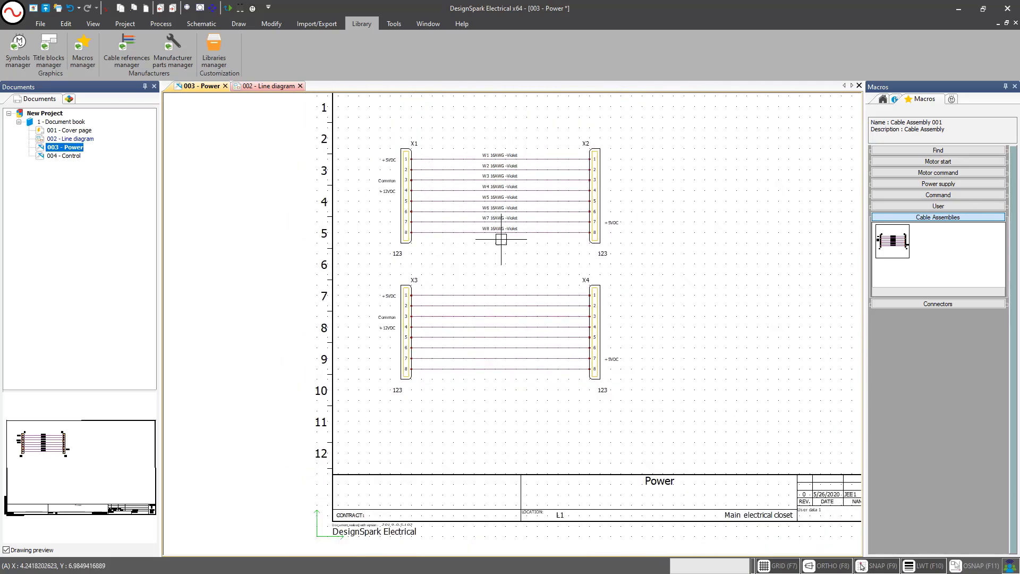
- Number the new wires on the sheet without modifying the existing wire numbers
{"action": "left_click", "coordinate": [161, 23]}
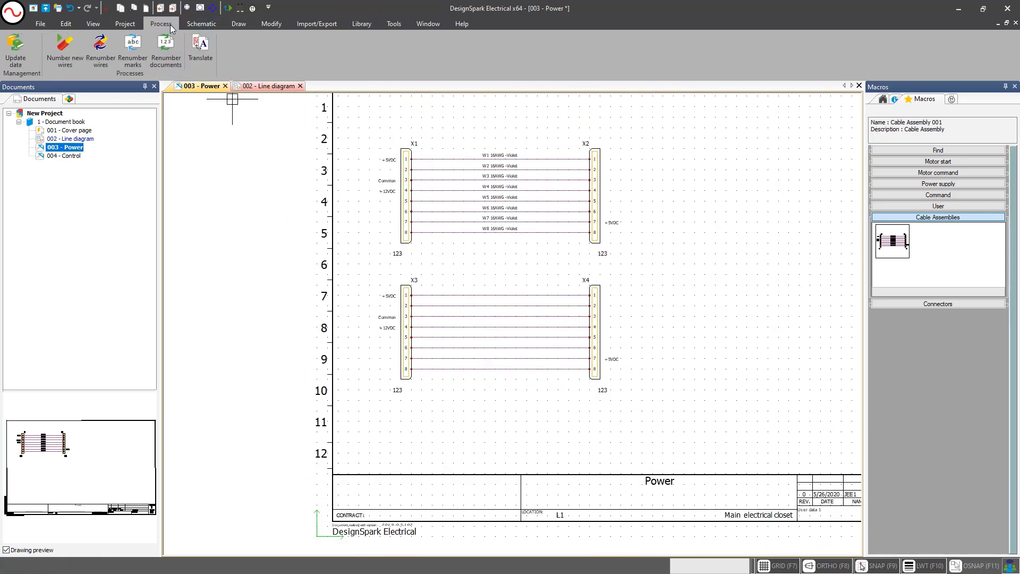
{"action": "left_click", "coordinate": [84, 55]}
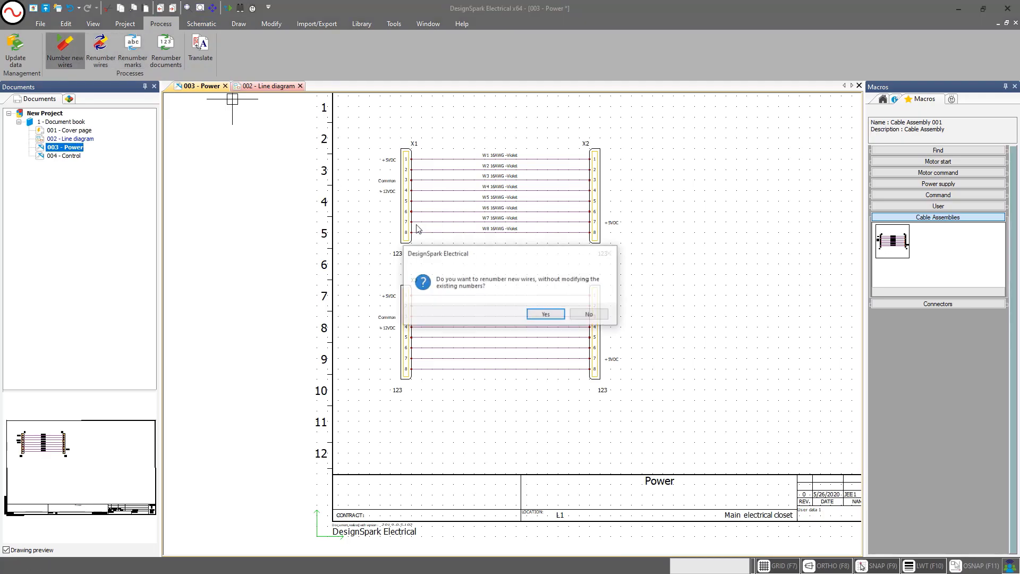
{"action": "left_click", "coordinate": [547, 315]}
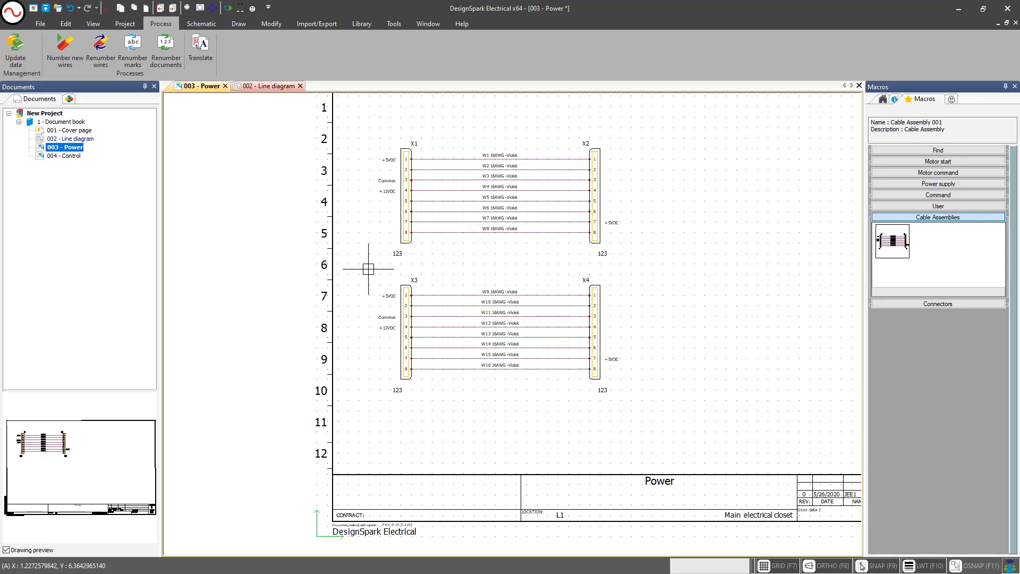
- Open the Cable Assembly 001 macro from the Cable Assemblies group for editing
{"action": "right_click", "coordinate": [893, 249]}
{"action": "left_click", "coordinate": [917, 288]}
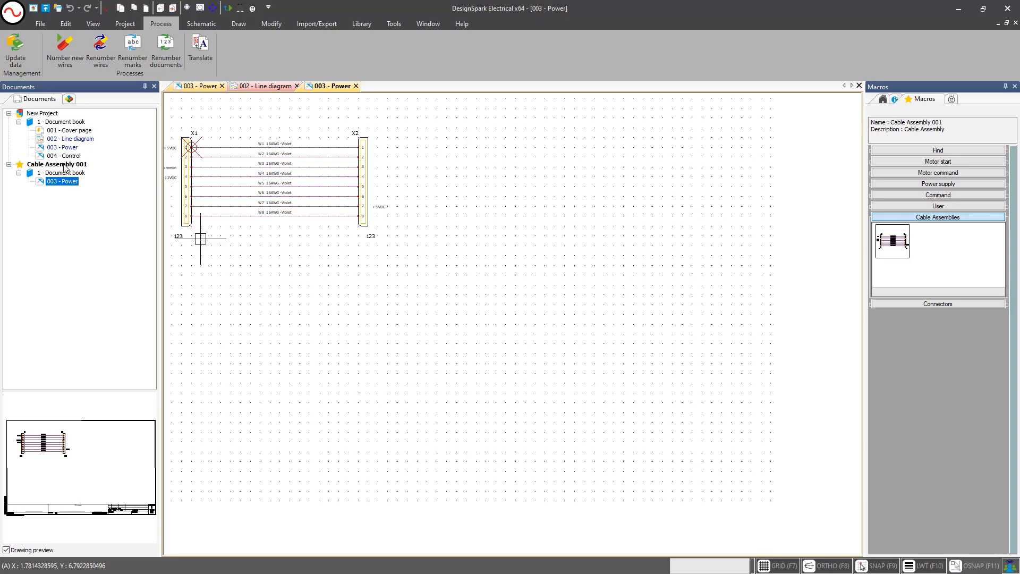
{"action": "middle_click_drag", "start_coordinate": [332, 116], "coordinate": [452, 147]}
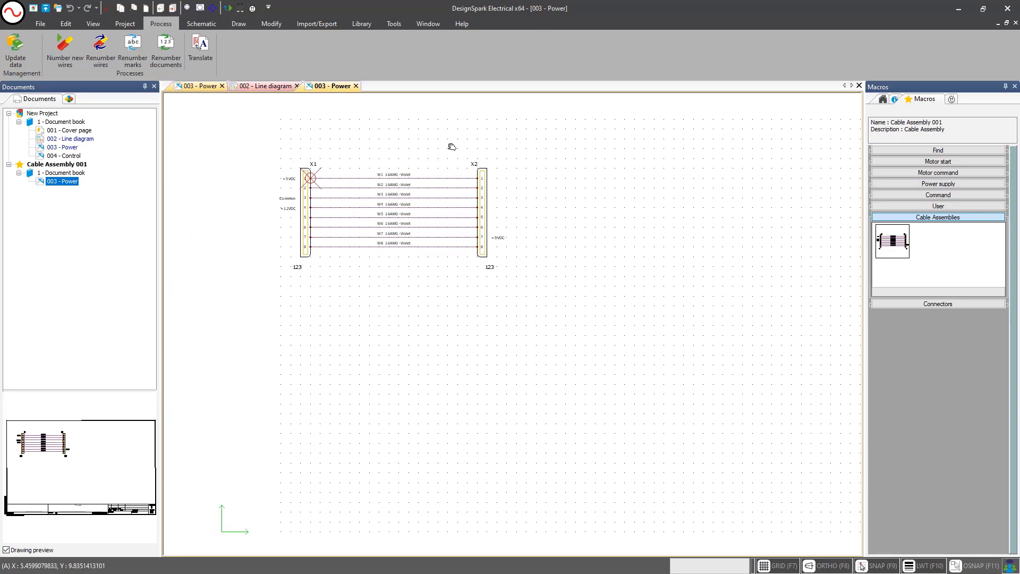
{"action": "scroll", "coordinate": [387, 176], "scroll_direction": "up", "scroll_amount": 3}
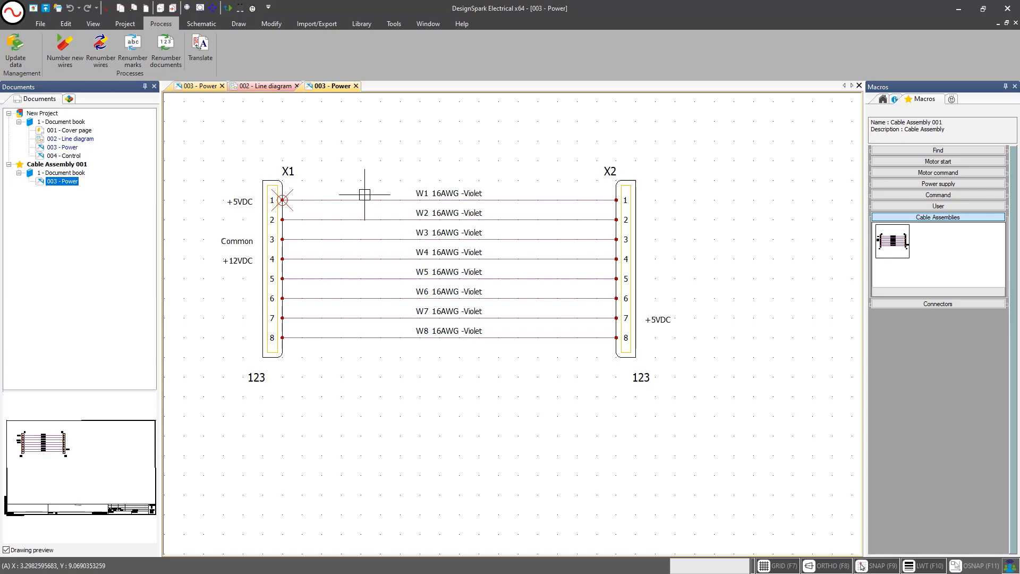
- Browse the Drawing automation class in the Macros manager, then close it
{"action": "left_click", "coordinate": [351, 26]}
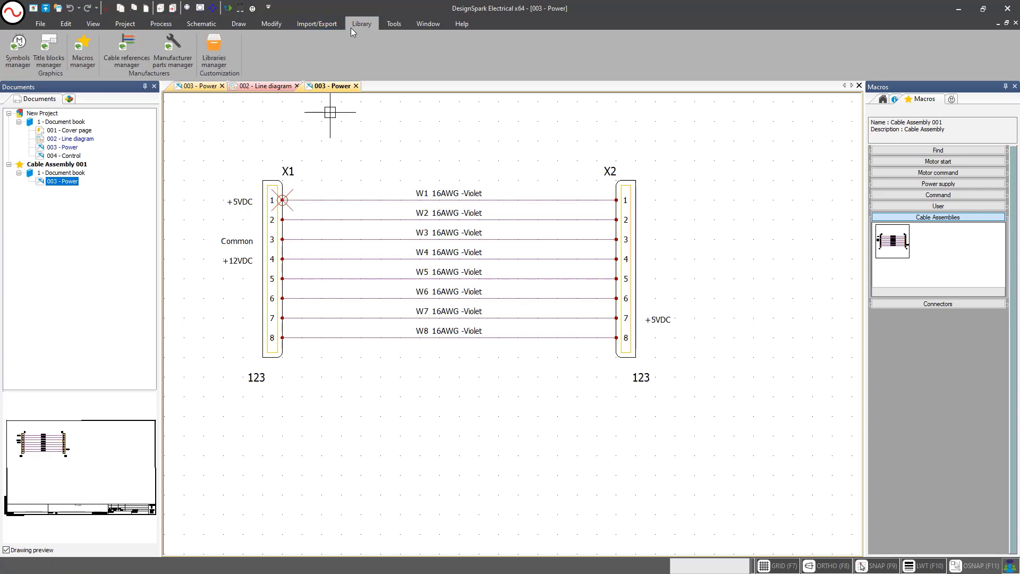
{"action": "left_click", "coordinate": [83, 63]}
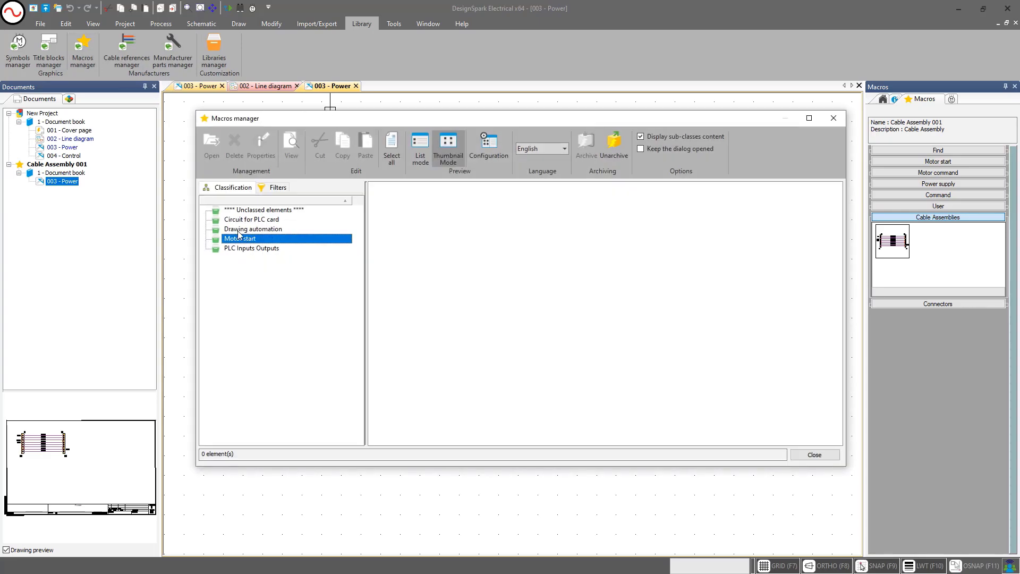
{"action": "left_click", "coordinate": [241, 229]}
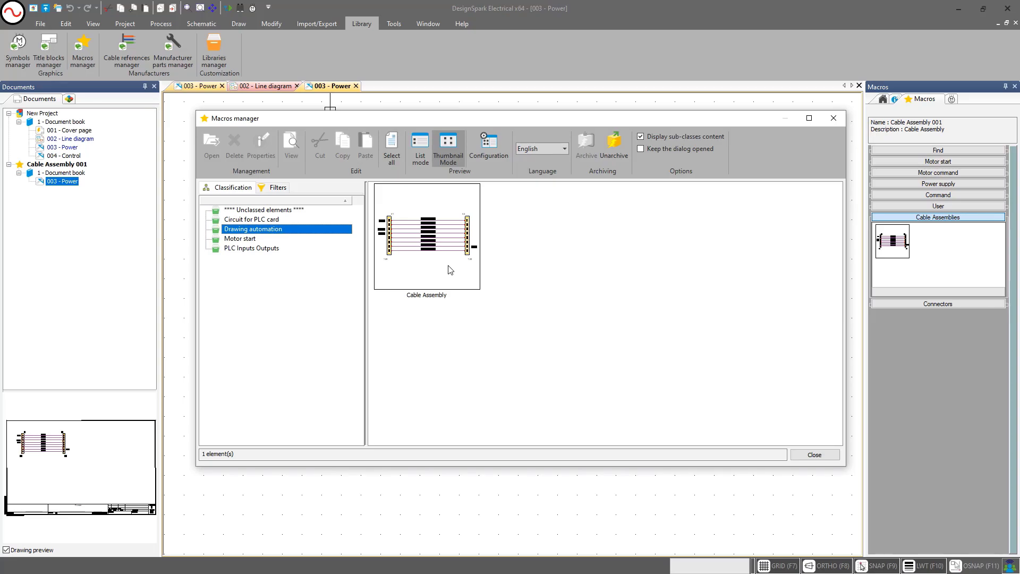
{"action": "left_click", "coordinate": [833, 119]}
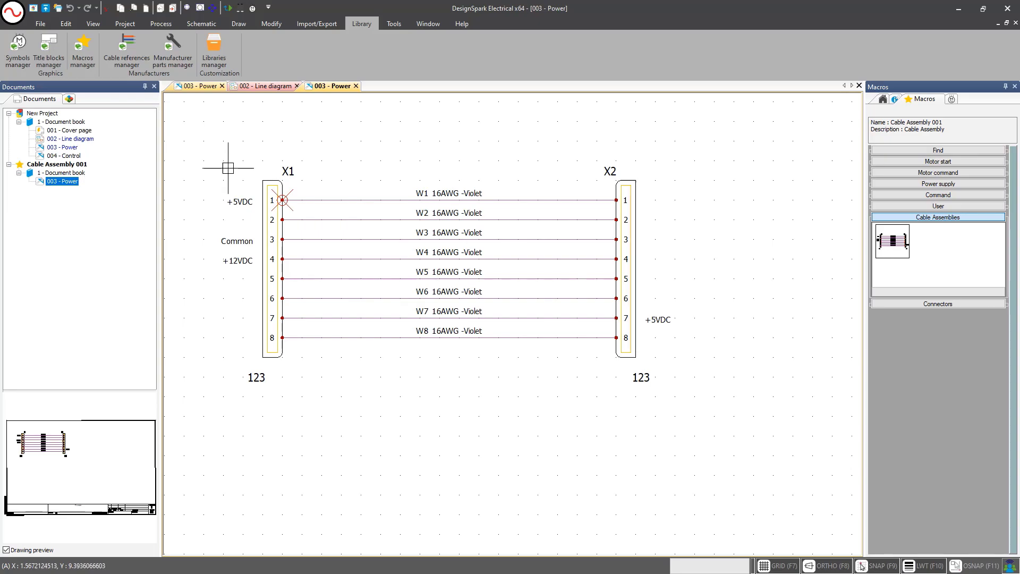
- Try to set the macro's insertion point at the drawing origin
{"action": "scroll", "coordinate": [350, 185], "scroll_direction": "down", "scroll_amount": 1}
{"action": "scroll", "coordinate": [281, 201], "scroll_direction": "up", "scroll_amount": 1}
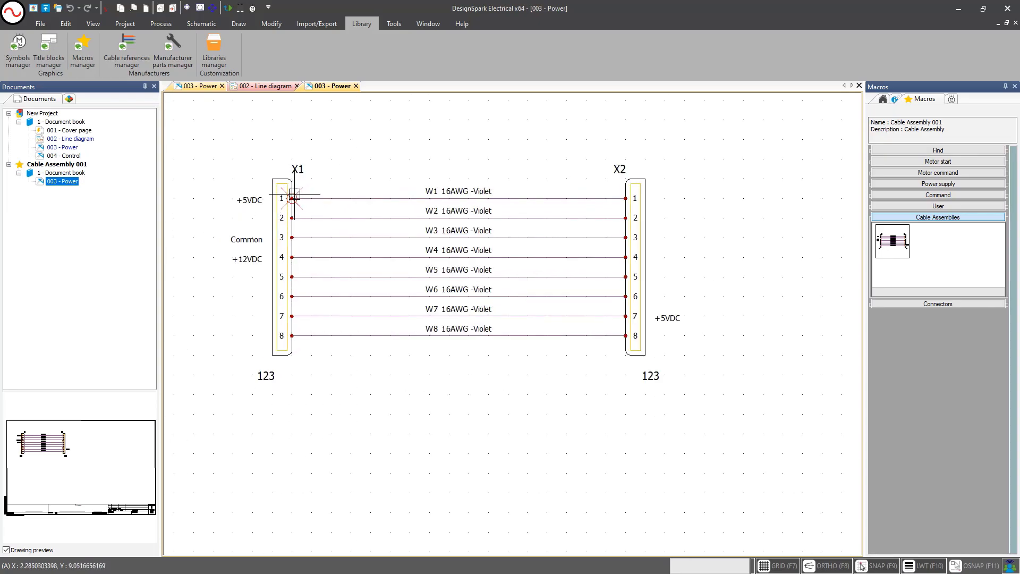
{"action": "scroll", "coordinate": [332, 176], "scroll_direction": "down", "scroll_amount": 2}
{"action": "middle_click_drag", "start_coordinate": [340, 171], "coordinate": [433, 171]}
{"action": "scroll", "coordinate": [409, 180], "scroll_direction": "up", "scroll_amount": 2}
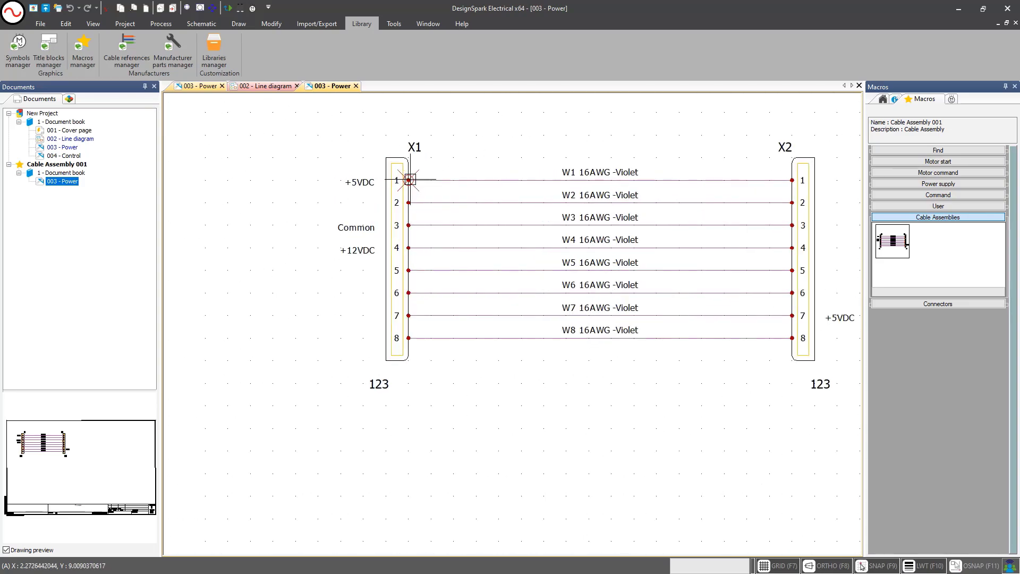
{"action": "scroll", "coordinate": [409, 180], "scroll_direction": "down", "scroll_amount": 3}
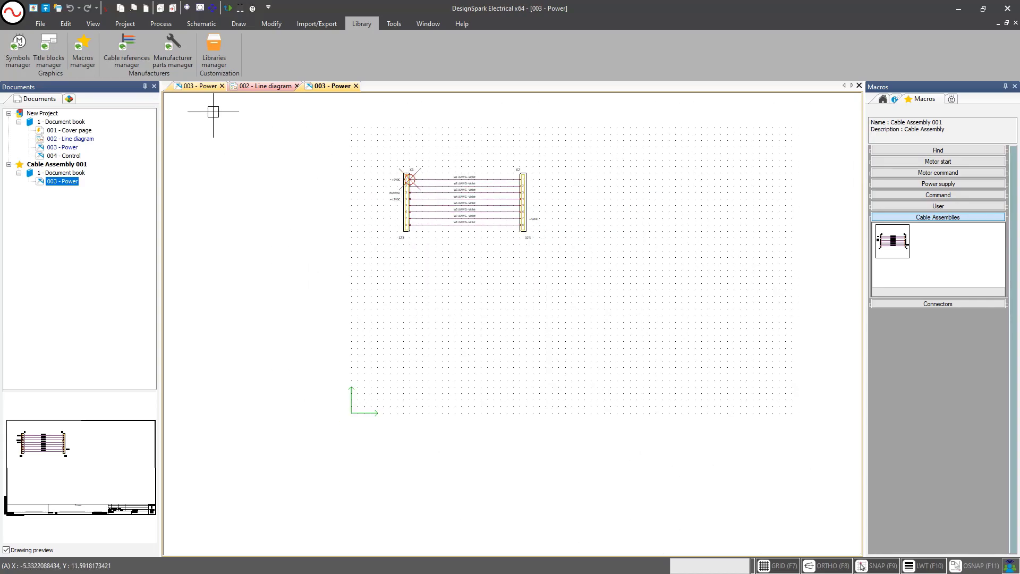
{"action": "left_click", "coordinate": [271, 24]}
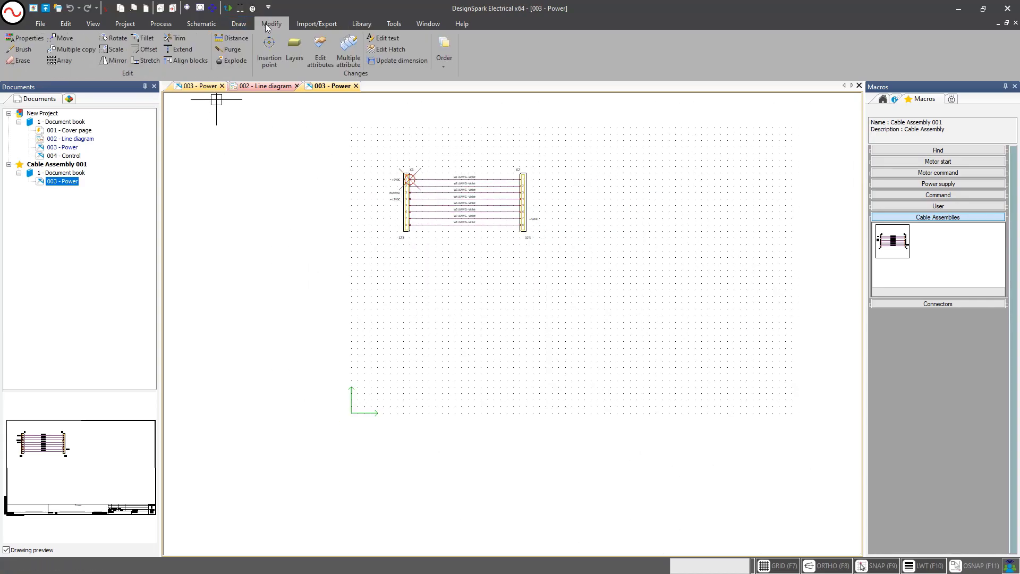
{"action": "left_click", "coordinate": [270, 59]}
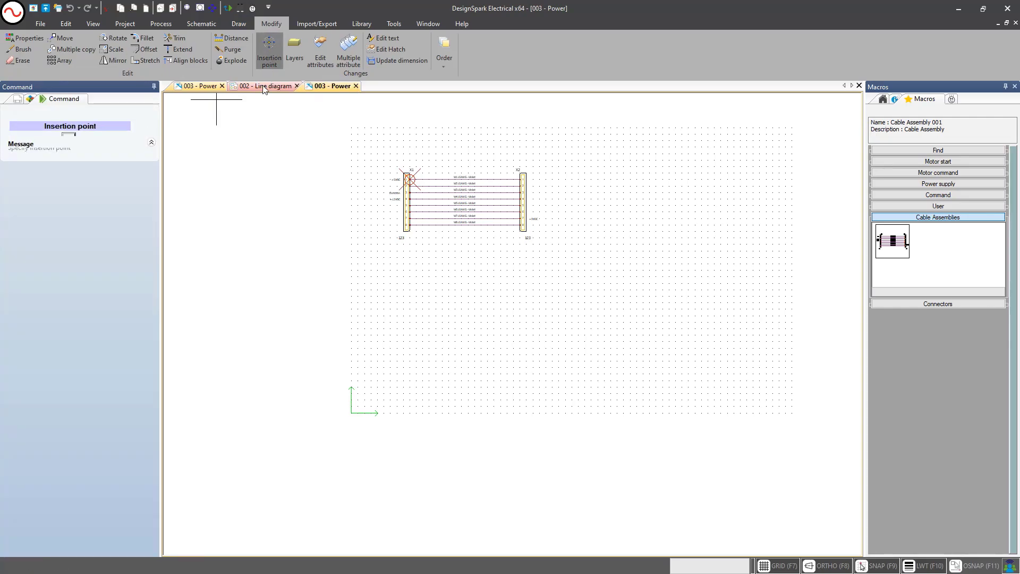
{"action": "left_click", "coordinate": [351, 413]}
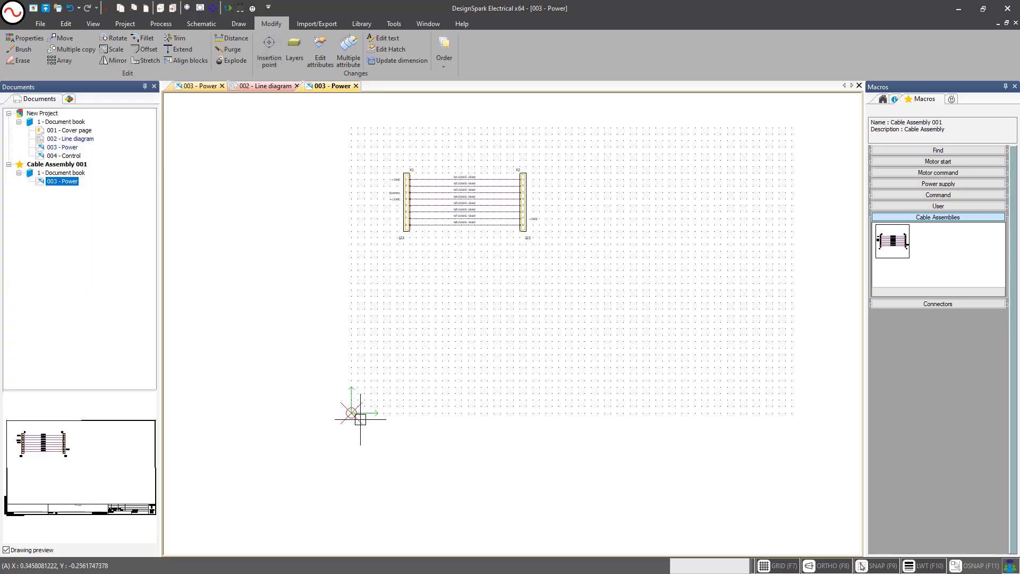
{"action": "scroll", "coordinate": [658, 242], "scroll_direction": "down", "scroll_amount": 1}
{"action": "middle_click_drag", "start_coordinate": [658, 246], "coordinate": [620, 266]}
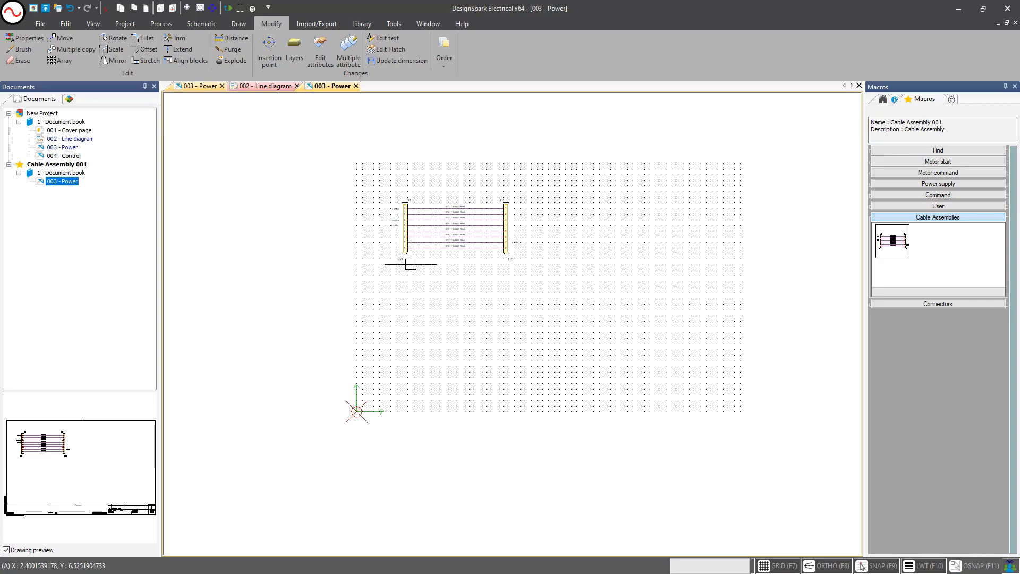
- Set the macro's insertion point on pin 1 of connector X1
{"action": "left_click", "coordinate": [270, 51]}
{"action": "scroll", "coordinate": [416, 216], "scroll_direction": "up", "scroll_amount": 3}
{"action": "scroll", "coordinate": [416, 217], "scroll_direction": "up", "scroll_amount": 3}
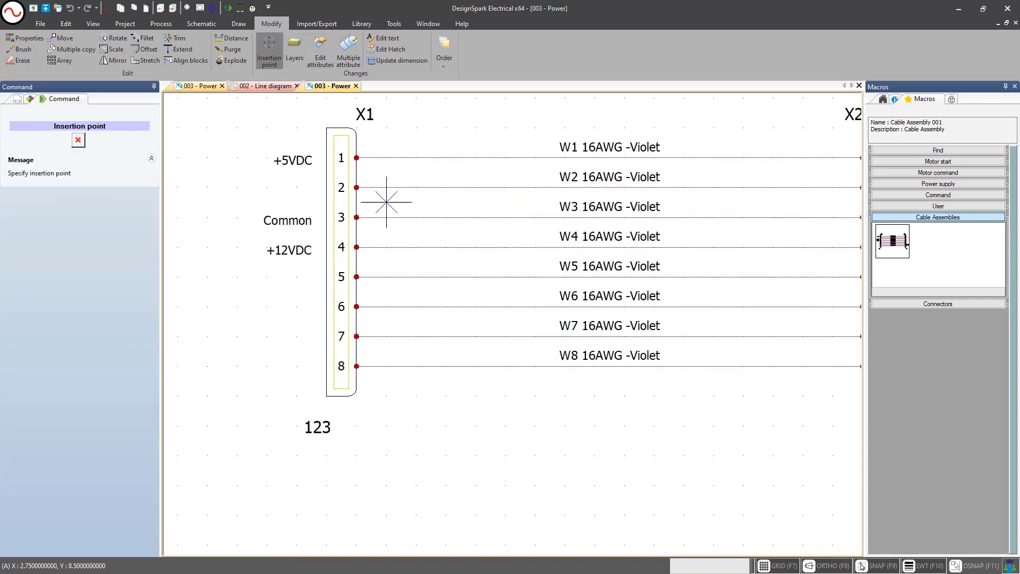
{"action": "left_click", "coordinate": [357, 158]}
{"action": "scroll", "coordinate": [446, 166], "scroll_direction": "down", "scroll_amount": 2}
{"action": "scroll", "coordinate": [445, 167], "scroll_direction": "down", "scroll_amount": 3}
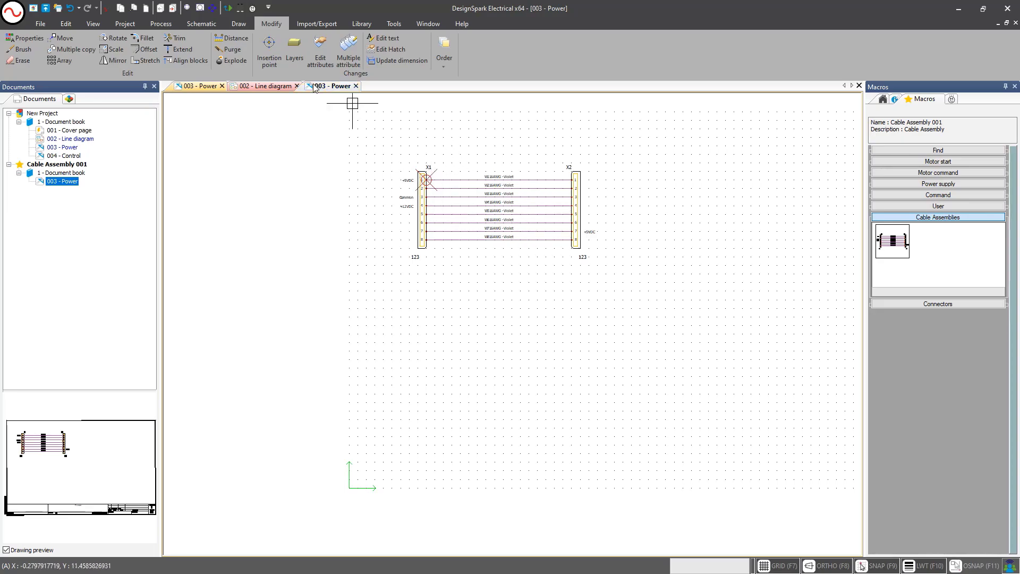
- Return to the Power sheet and add an existing connector macro to the Command group of the Macros palette
{"action": "left_click", "coordinate": [200, 85]}
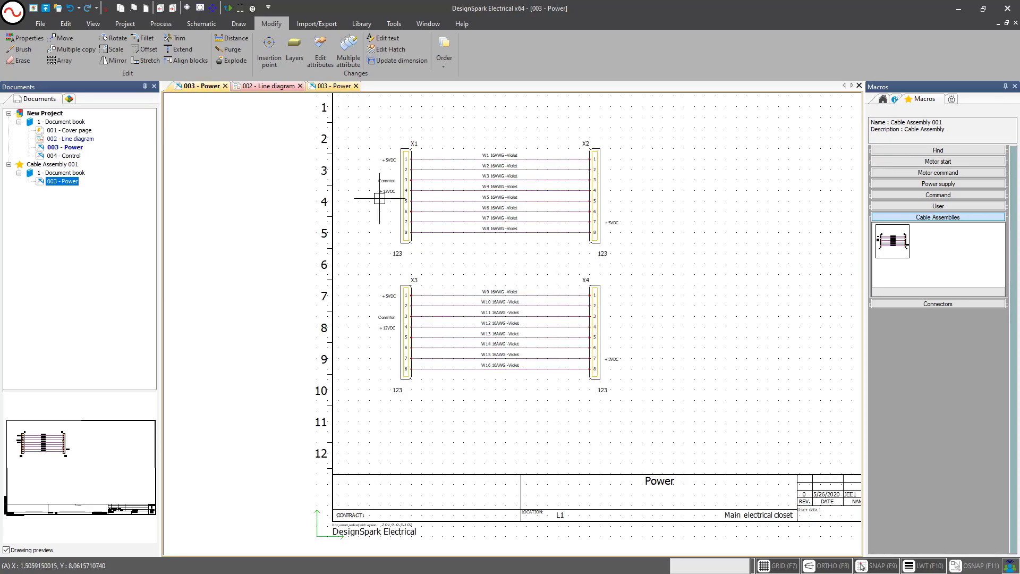
{"action": "middle_click_drag", "start_coordinate": [471, 223], "coordinate": [419, 261]}
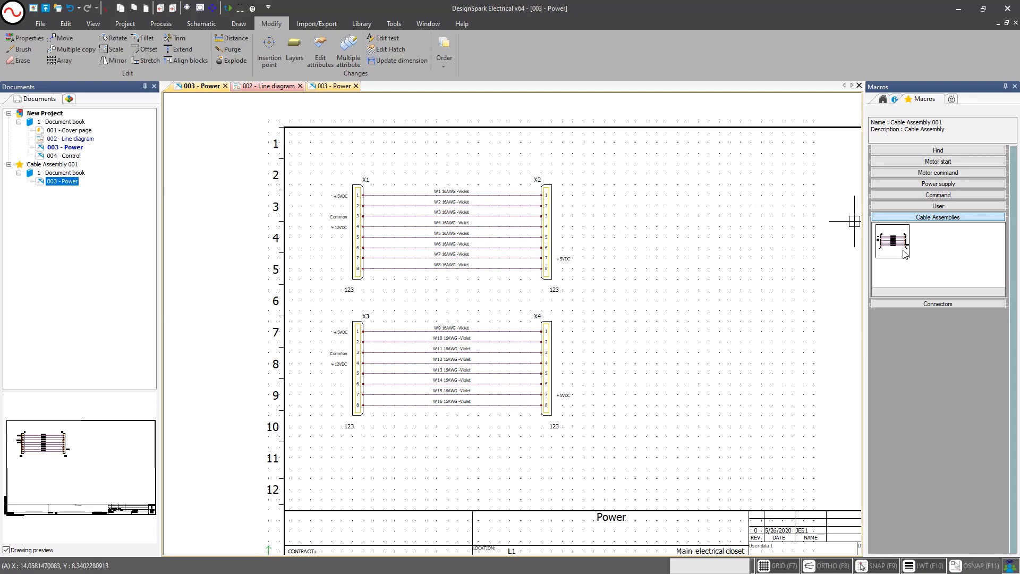
{"action": "left_click", "coordinate": [361, 23]}
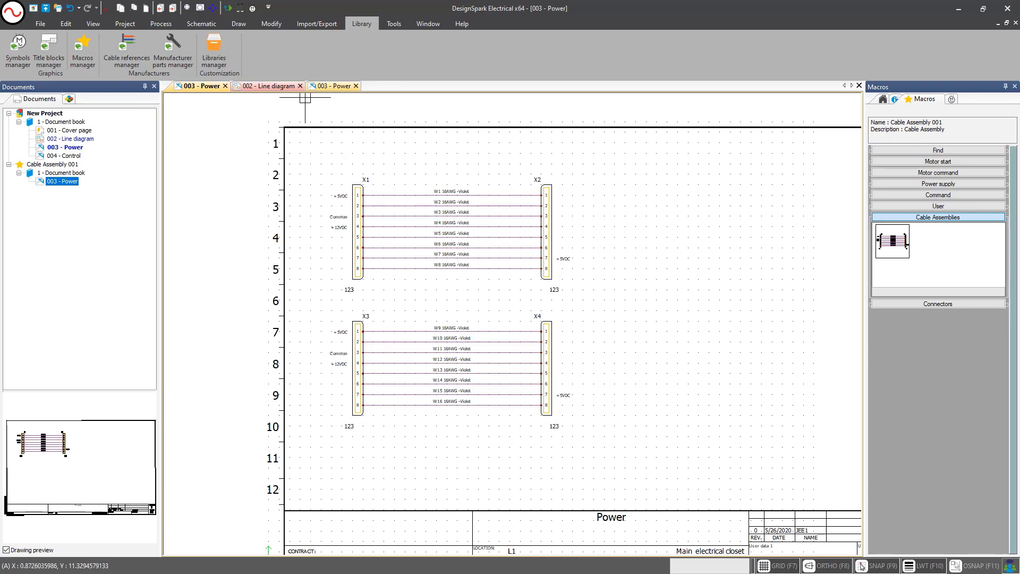
{"action": "left_click", "coordinate": [930, 196]}
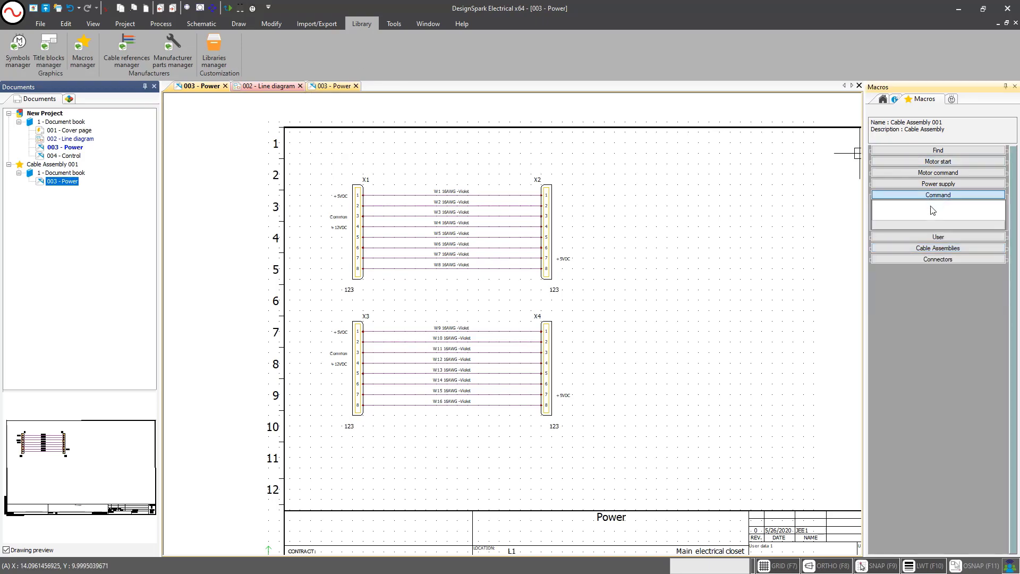
{"action": "right_click", "coordinate": [929, 210]}
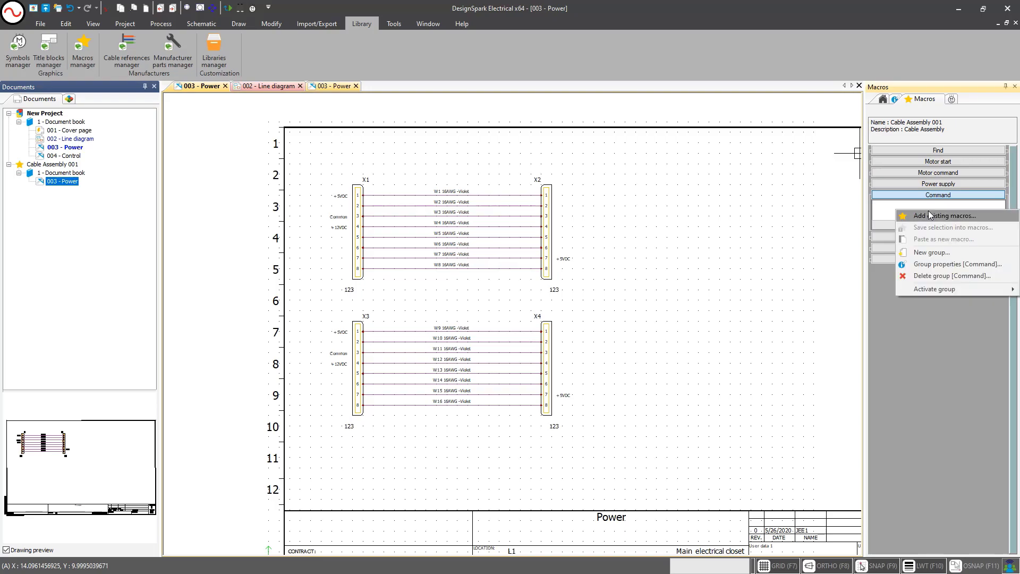
{"action": "left_click", "coordinate": [930, 216]}
{"action": "double_click", "coordinate": [425, 223]}
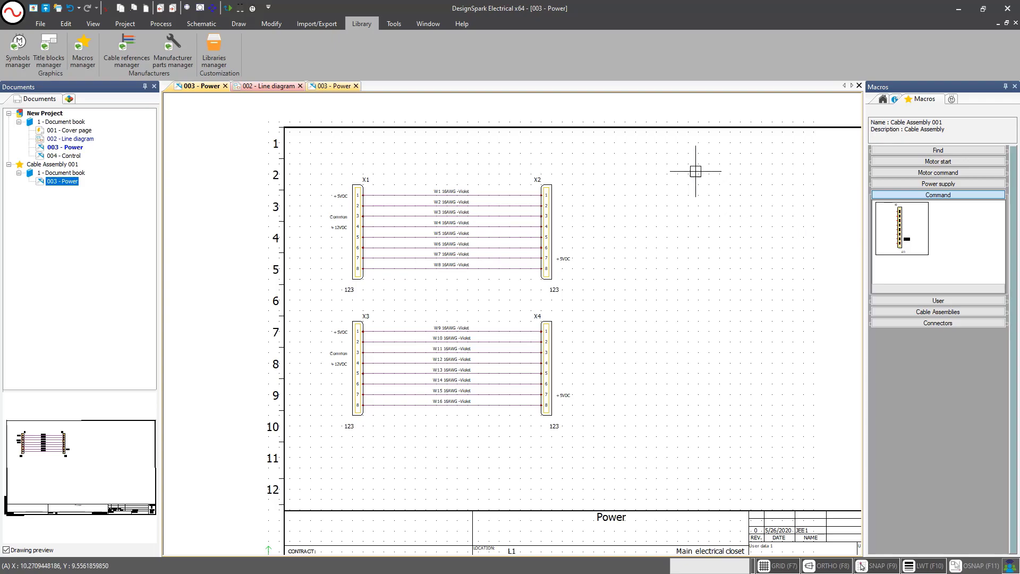
{"action": "middle_click_drag", "start_coordinate": [649, 221], "coordinate": [568, 201]}
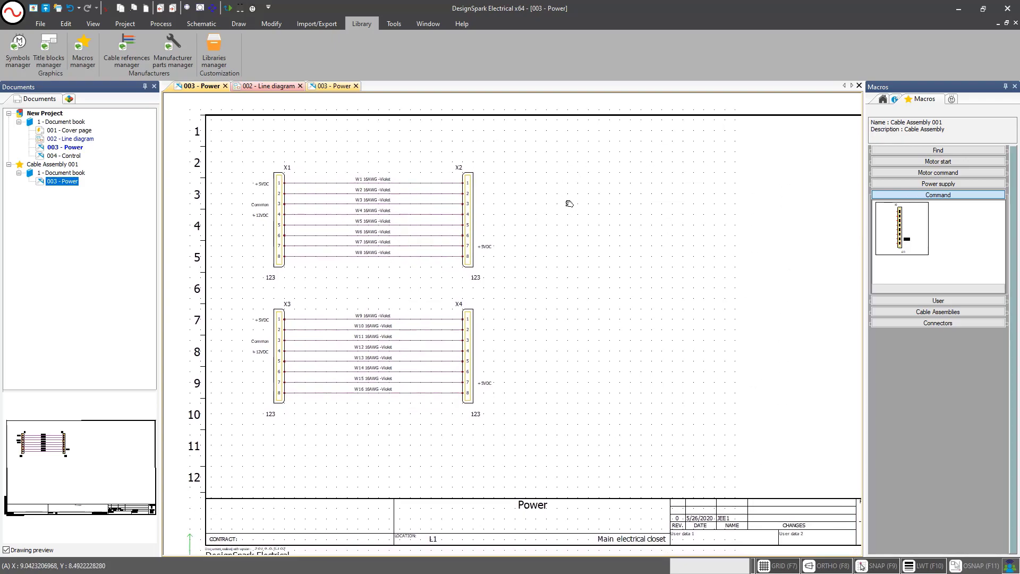